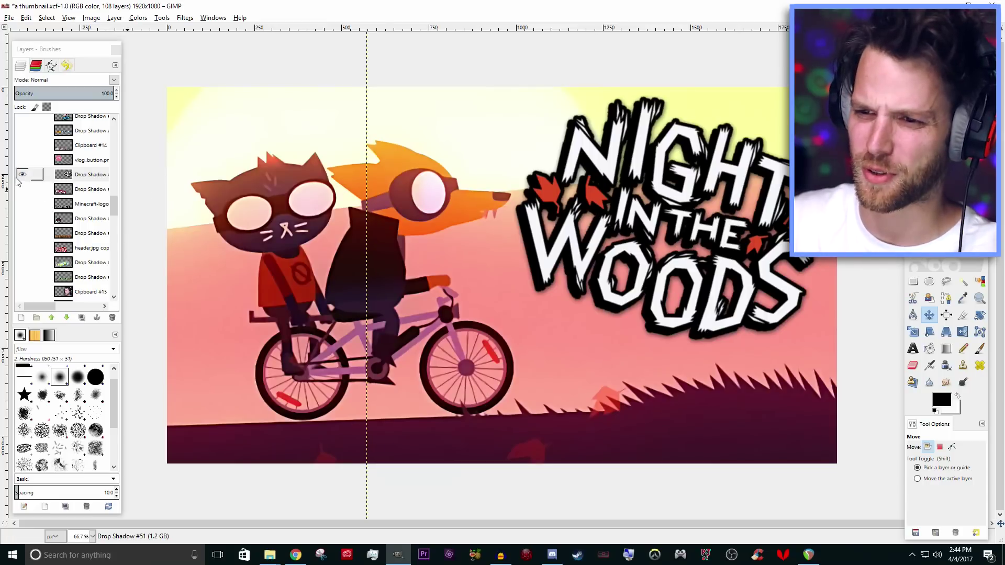
# Hide the title logo layer, delete the 'a screenshot 2' layer, and bring the browser forward.
pyautogui.click(20, 178)
pyautogui.moveTo(114, 195); pyautogui.dragTo(120, 248)
pyautogui.rightClick(70, 197)
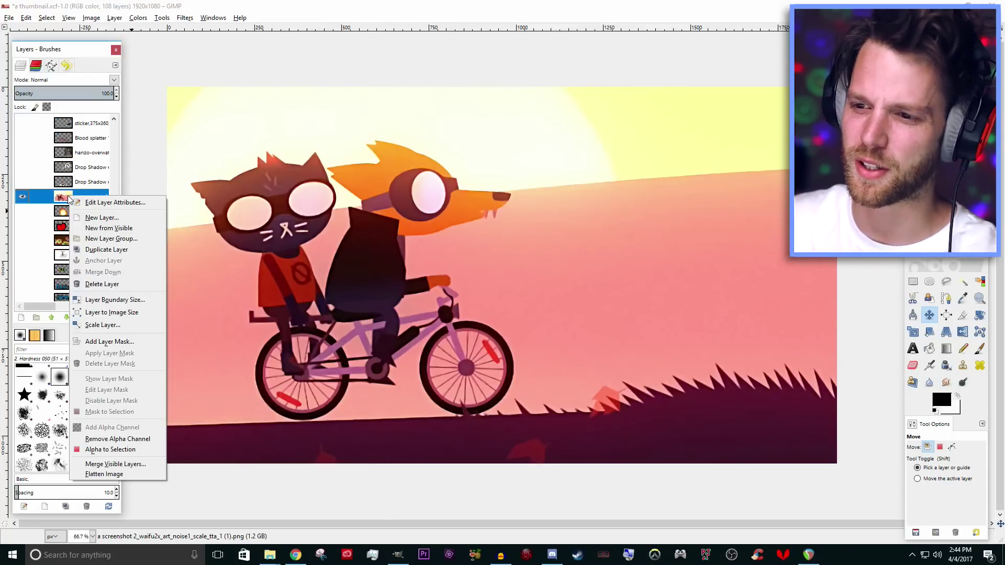
pyautogui.click(106, 285)
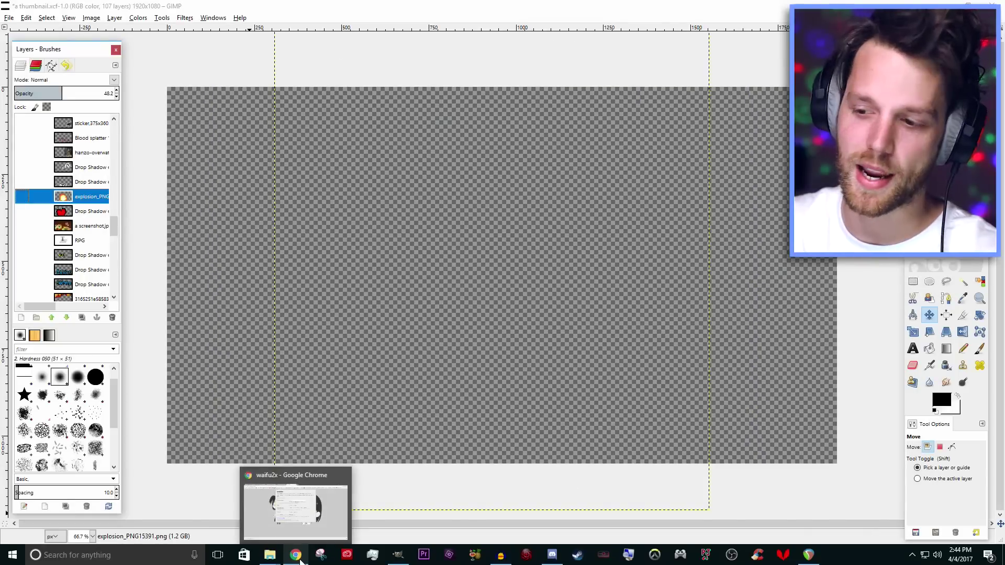
pyautogui.click(296, 555)
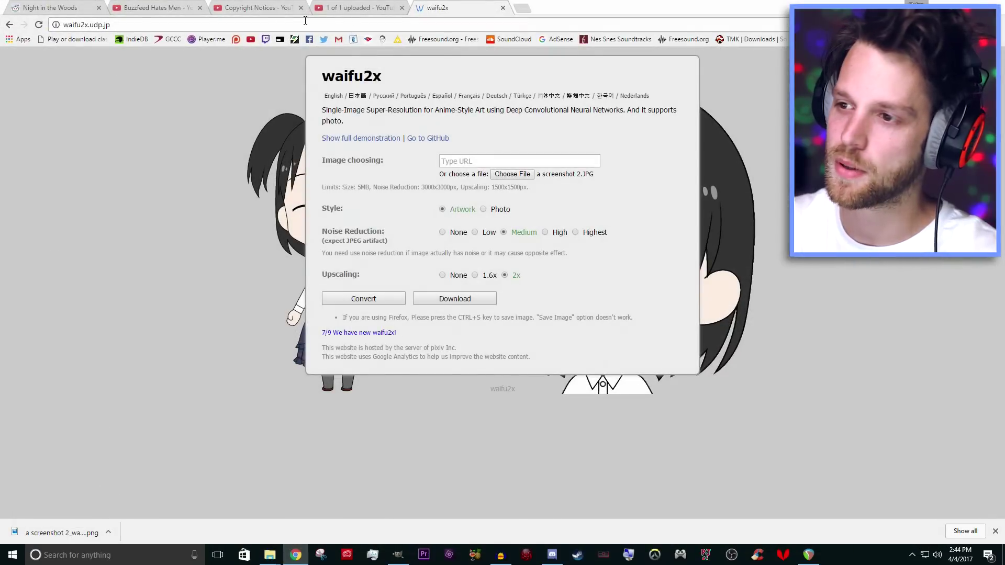
# Search YouTube for 'gameplay', look over the results, then return to GIMP.
pyautogui.click(342, 9)
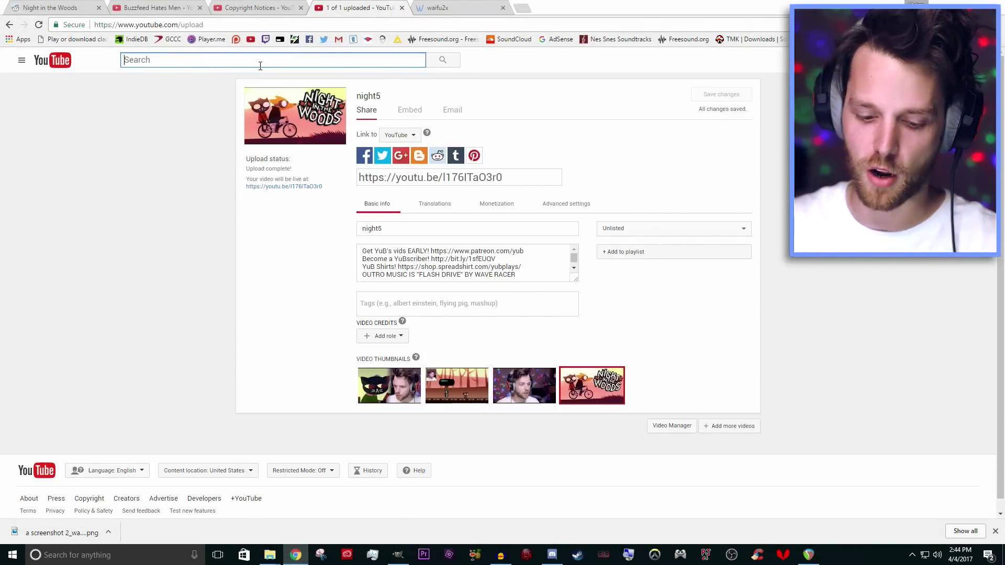
pyautogui.write('gameplay')
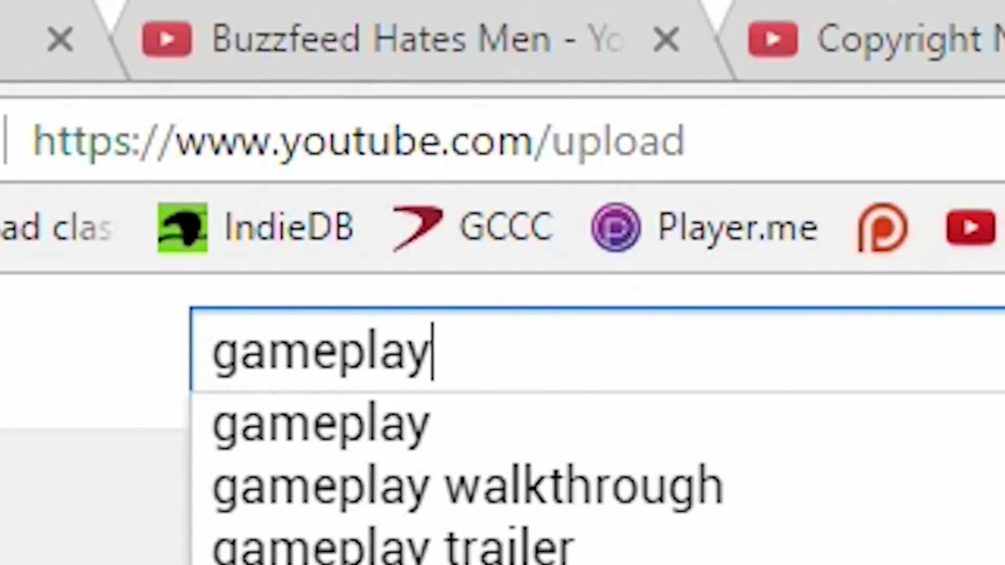
pyautogui.press('Return')
pyautogui.scroll(-3, 465, 285)
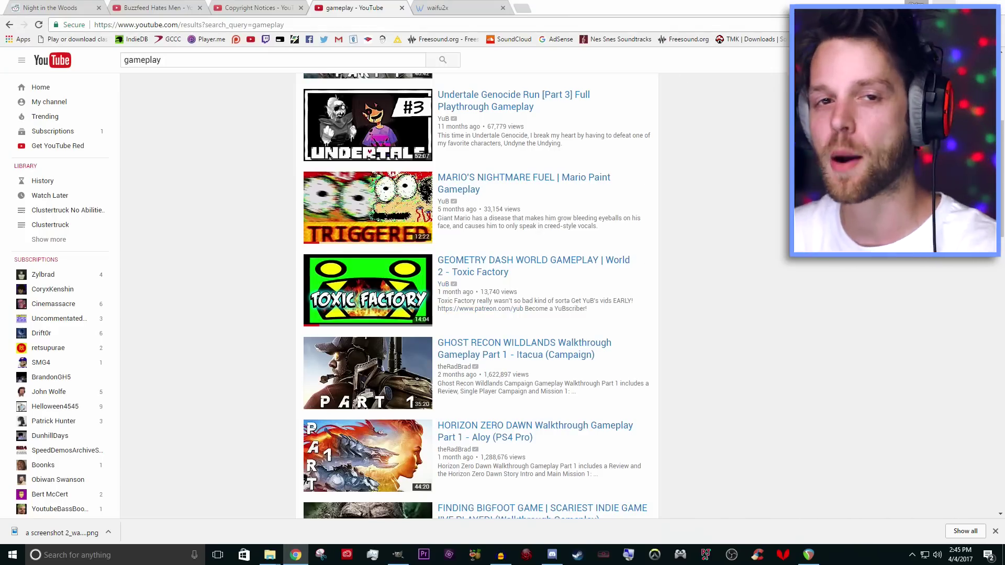
pyautogui.hotkey('alt', 'Tab')
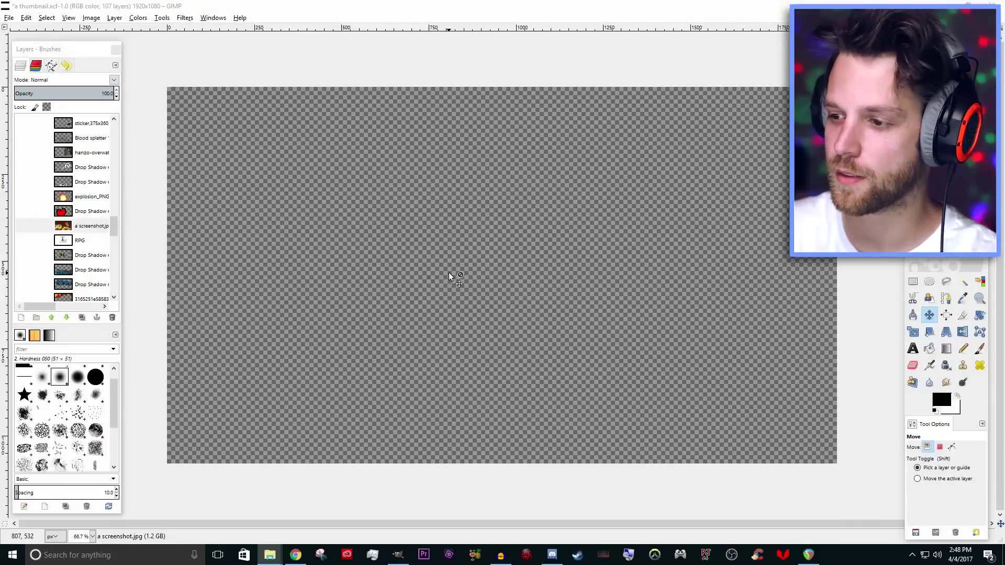
# Add the webcam screenshot as a layer, move it right and down, and enlarge it toward the upper left.
pyautogui.moveTo(449, 273); pyautogui.dragTo(432, 294)
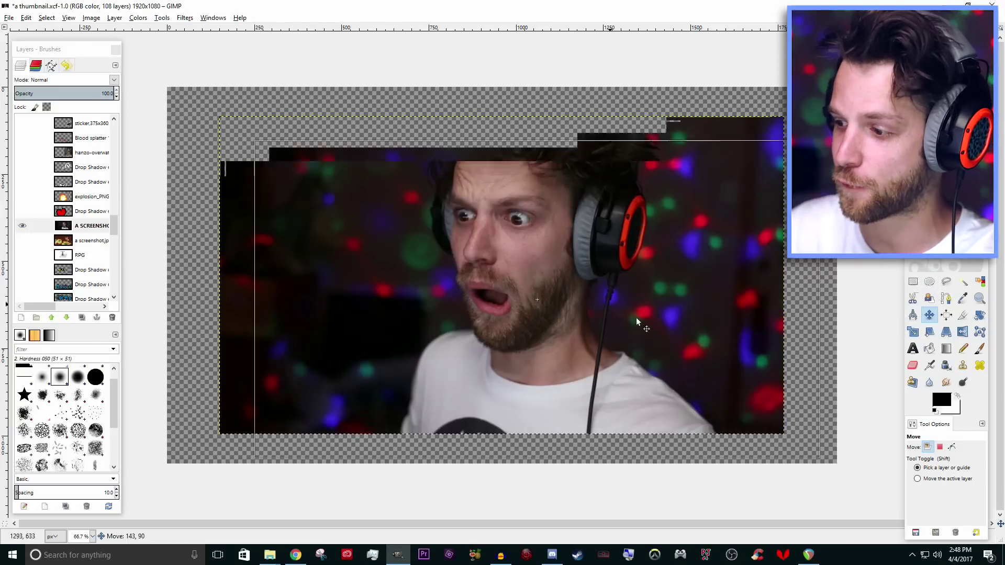
pyautogui.moveTo(636, 317); pyautogui.dragTo(715, 321)
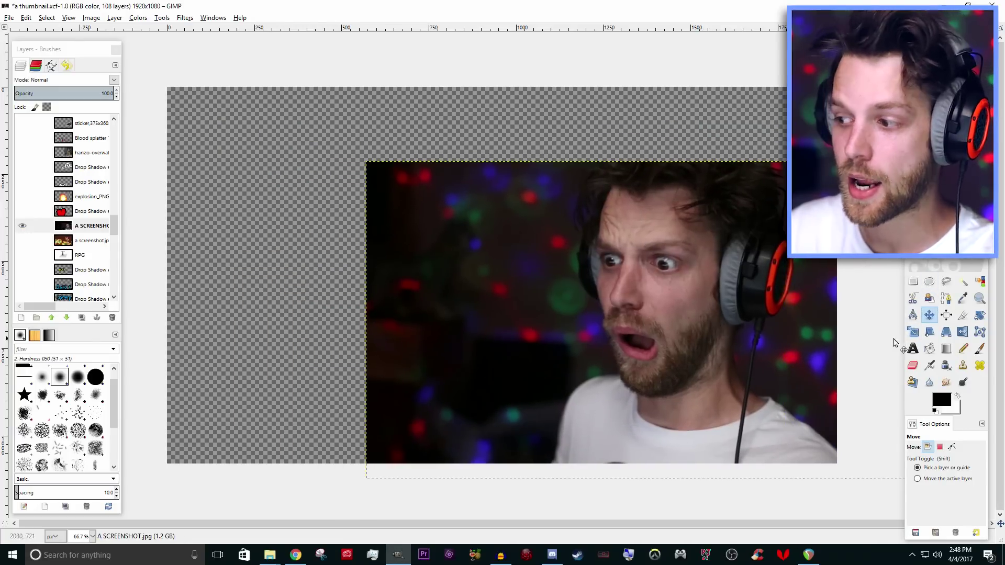
pyautogui.click(551, 282)
pyautogui.moveTo(523, 242); pyautogui.dragTo(453, 162)
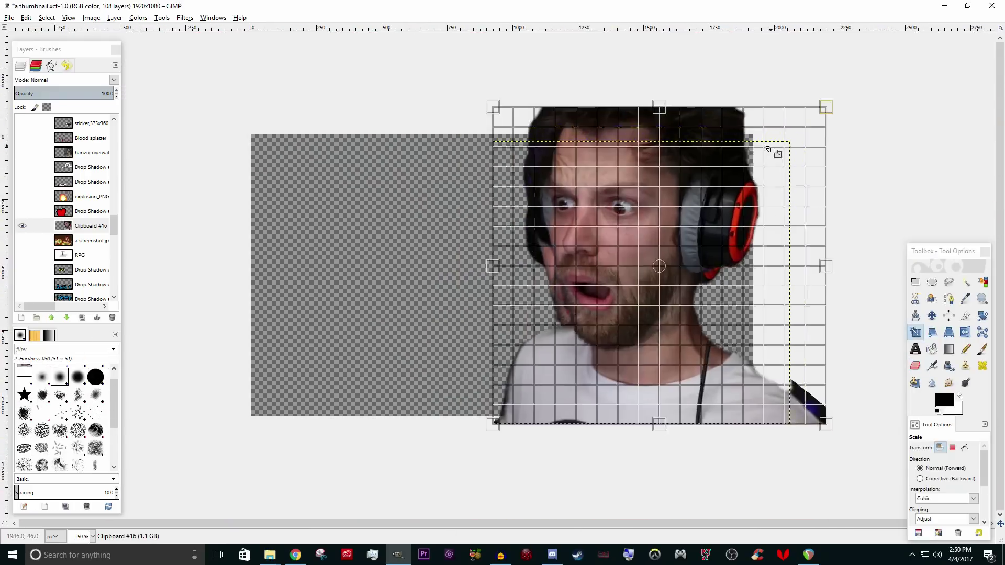
# Commit the screenshot's size, then tilt the face and enlarge it toward the bottom-right edges.
pyautogui.press('Return')
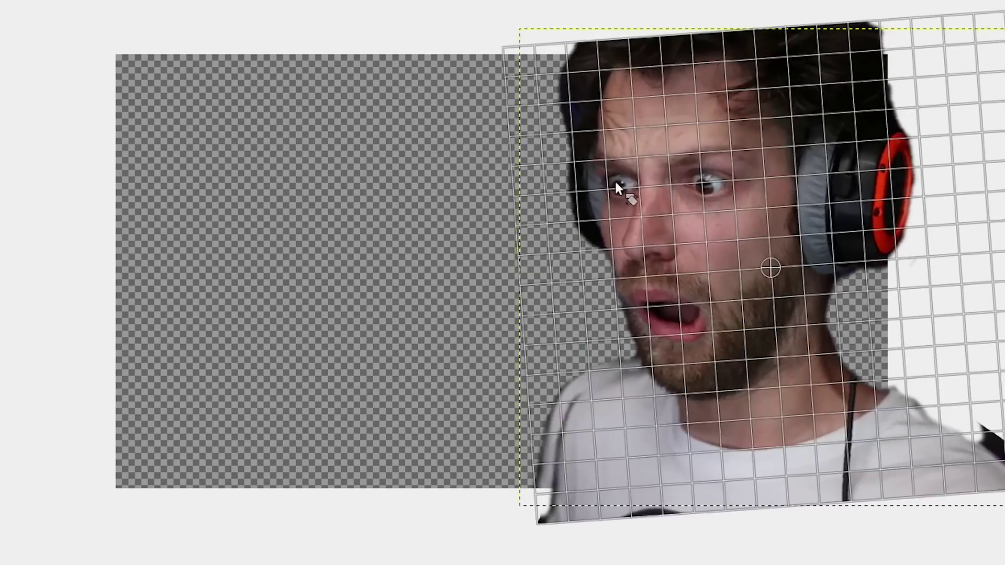
pyautogui.moveTo(615, 180); pyautogui.dragTo(615, 196)
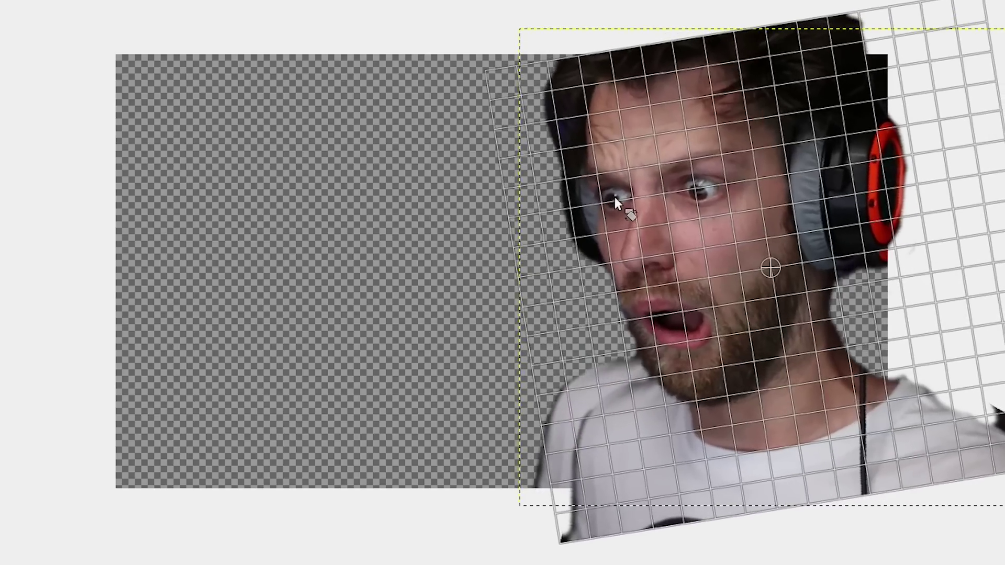
pyautogui.press('Return')
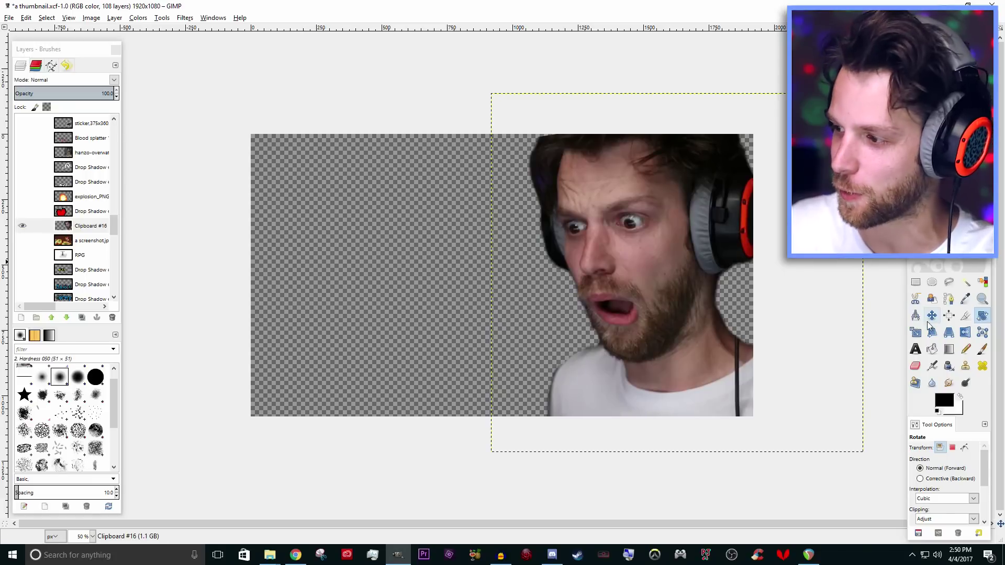
pyautogui.moveTo(659, 241); pyautogui.dragTo(610, 231)
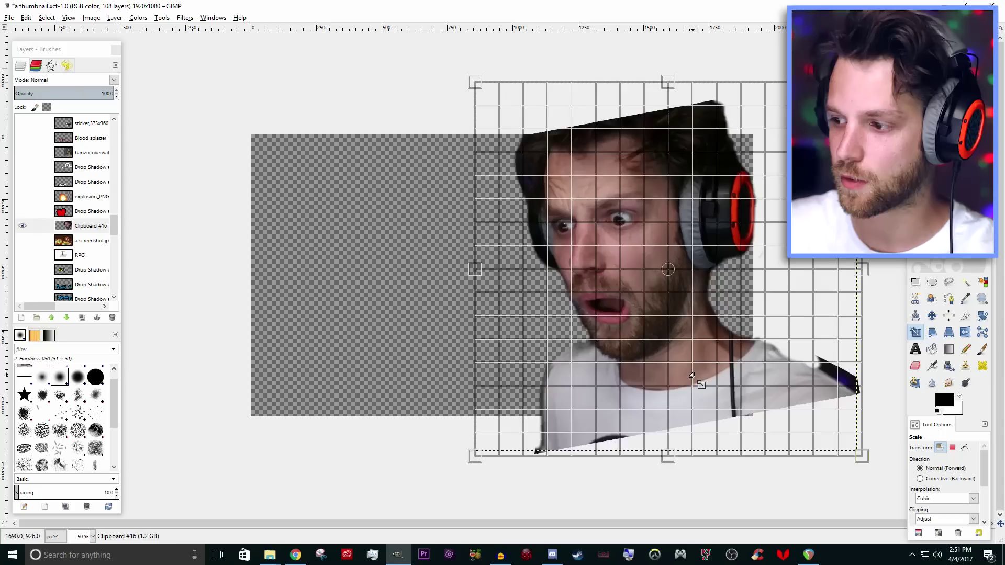
pyautogui.moveTo(692, 375); pyautogui.dragTo(701, 383)
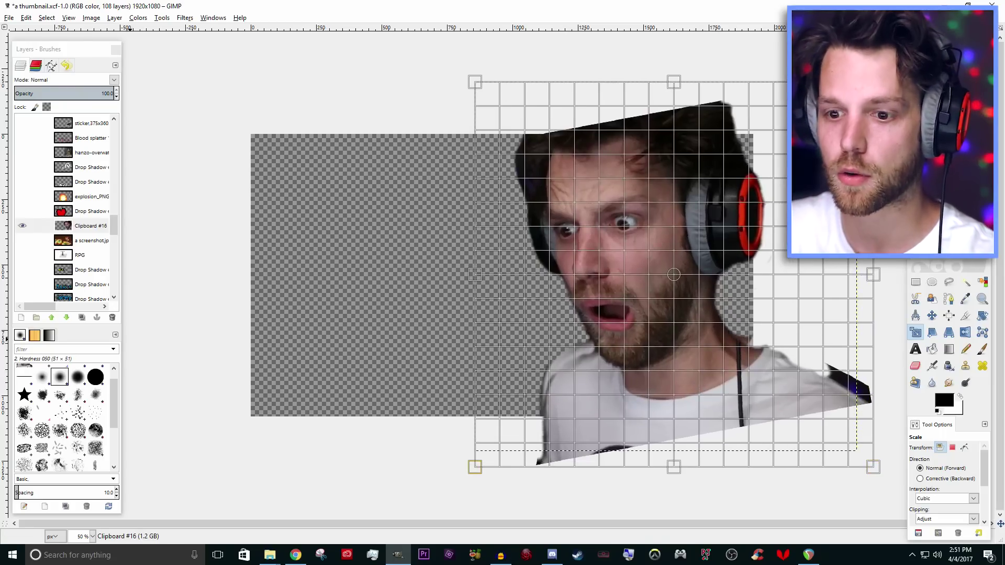
pyautogui.press('Return')
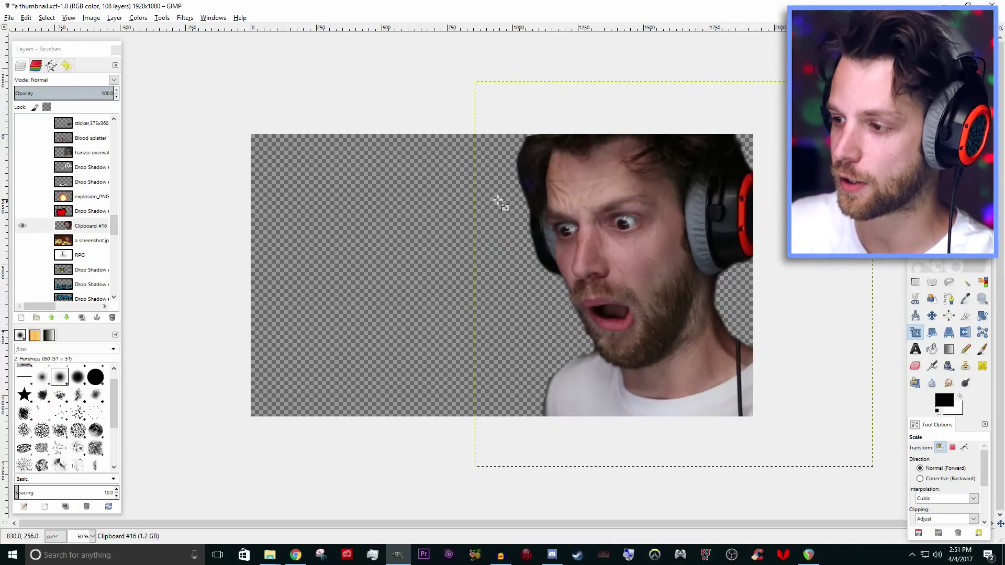
# Dismiss the canvas menu and hide the side panels to view the full canvas.
pyautogui.rightClick(645, 256)
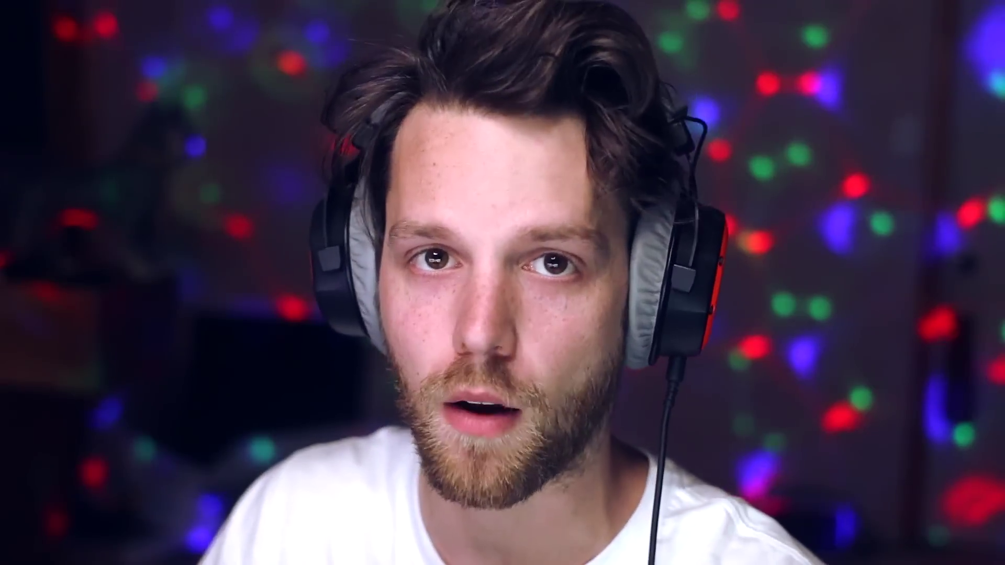
pyautogui.moveTo(668, 329)
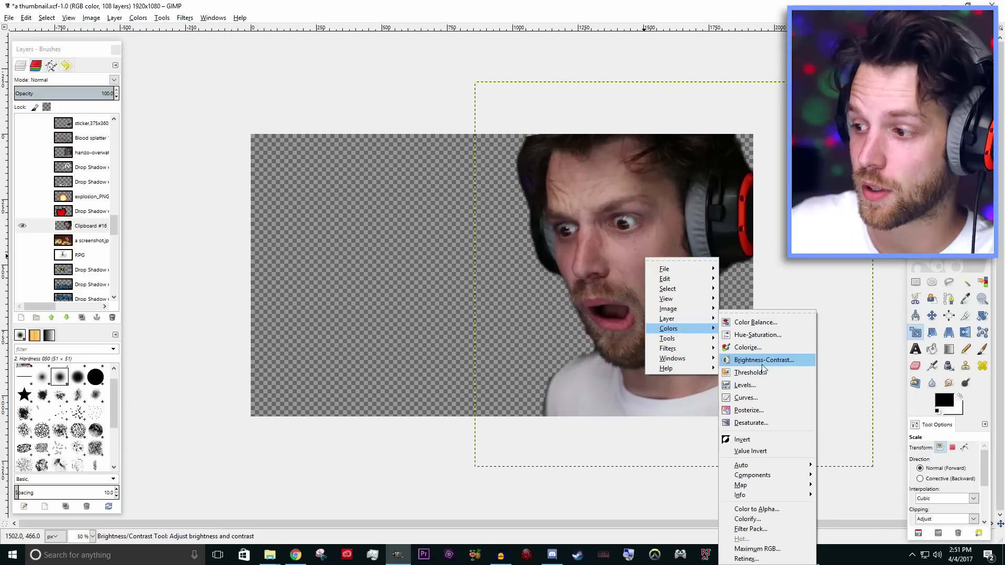
pyautogui.press('Escape')
pyautogui.press('Escape')
pyautogui.press('Tab')
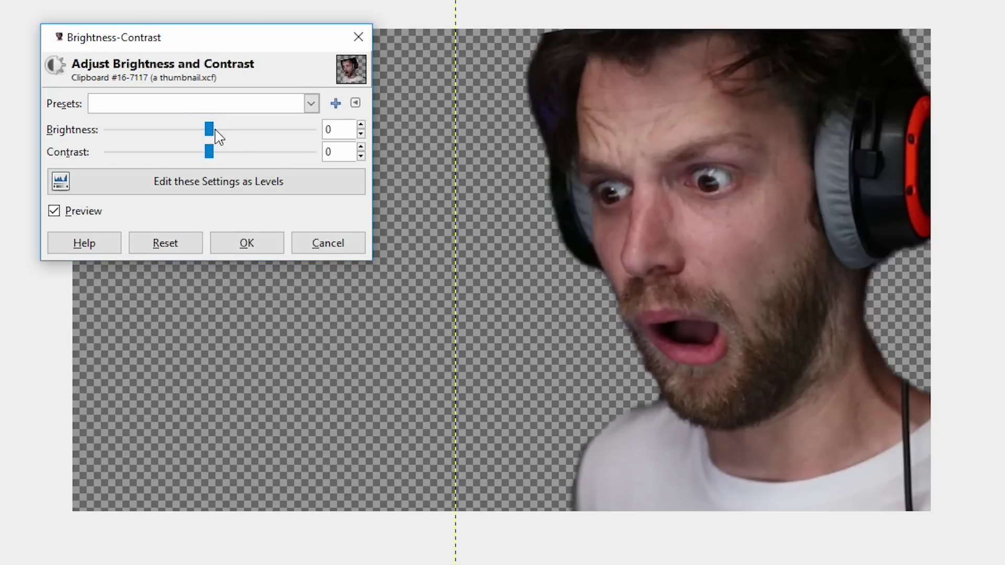
# Set the face layer's brightness to 64 and contrast to 58.
pyautogui.moveTo(335, 195); pyautogui.dragTo(361, 196)
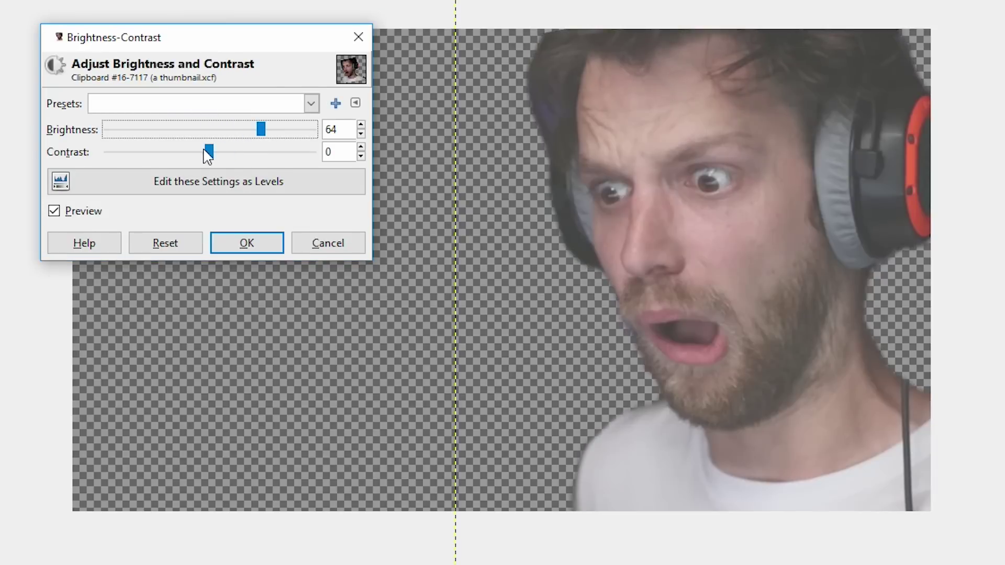
pyautogui.moveTo(221, 151); pyautogui.dragTo(260, 157)
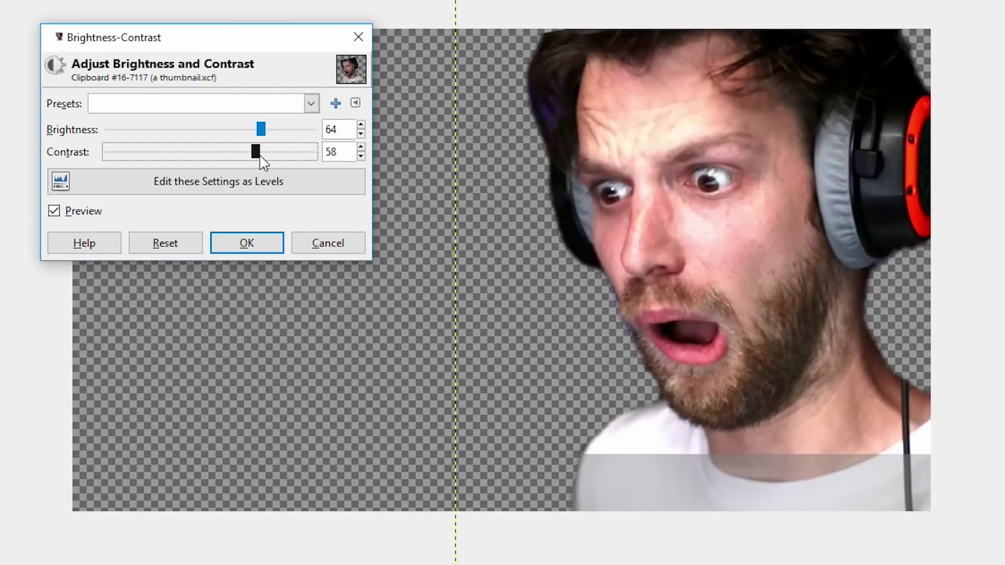
pyautogui.click(249, 251)
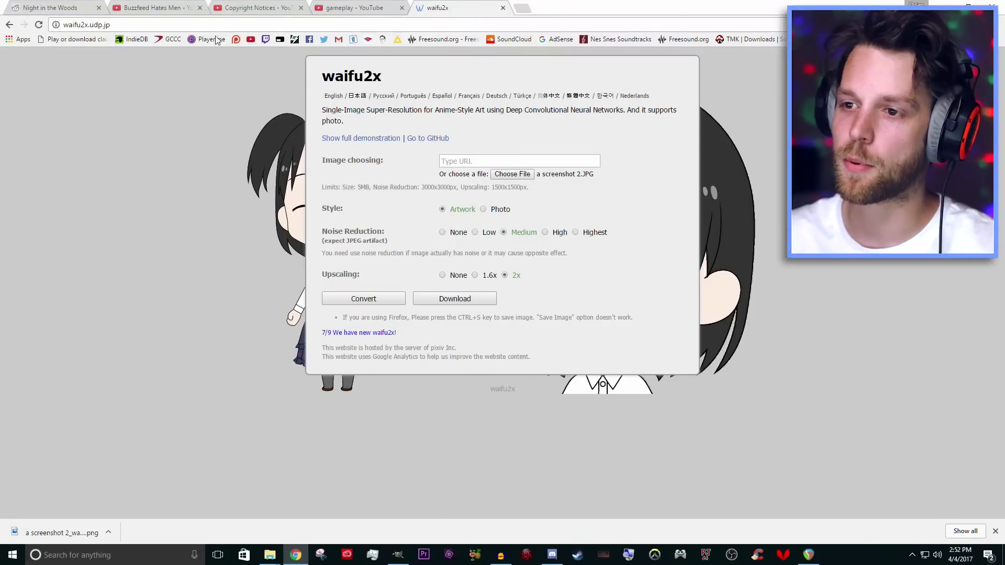
# Search Google Images for 'geometry' dash and scroll through the wallpaper results.
pyautogui.click(214, 24)
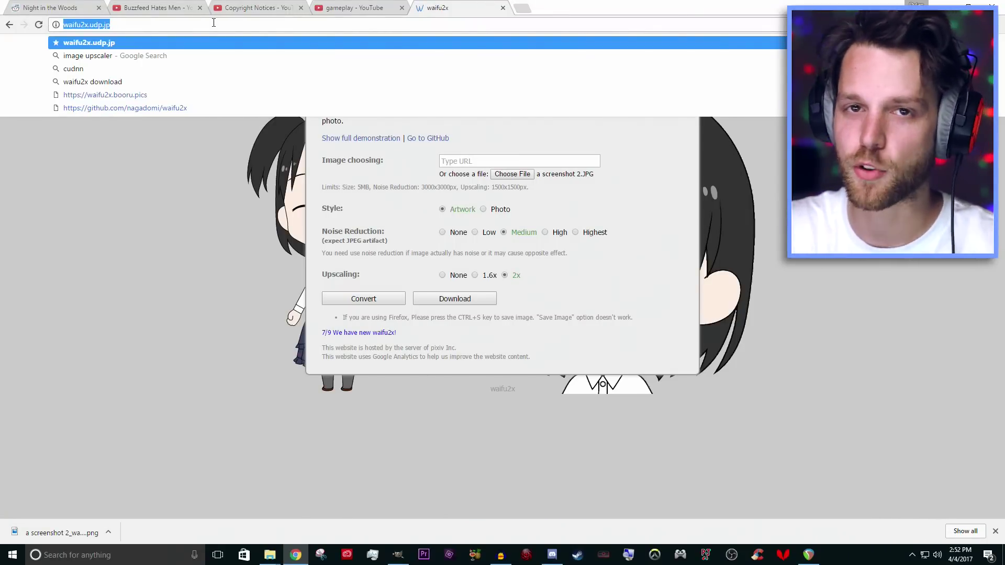
pyautogui.write('ge')
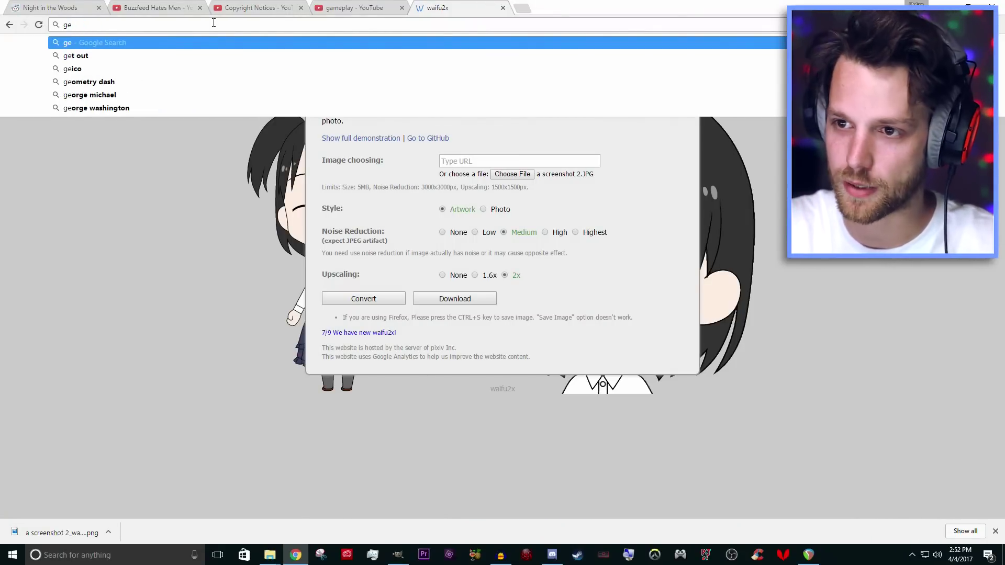
pyautogui.write('o')
pyautogui.write('metry')
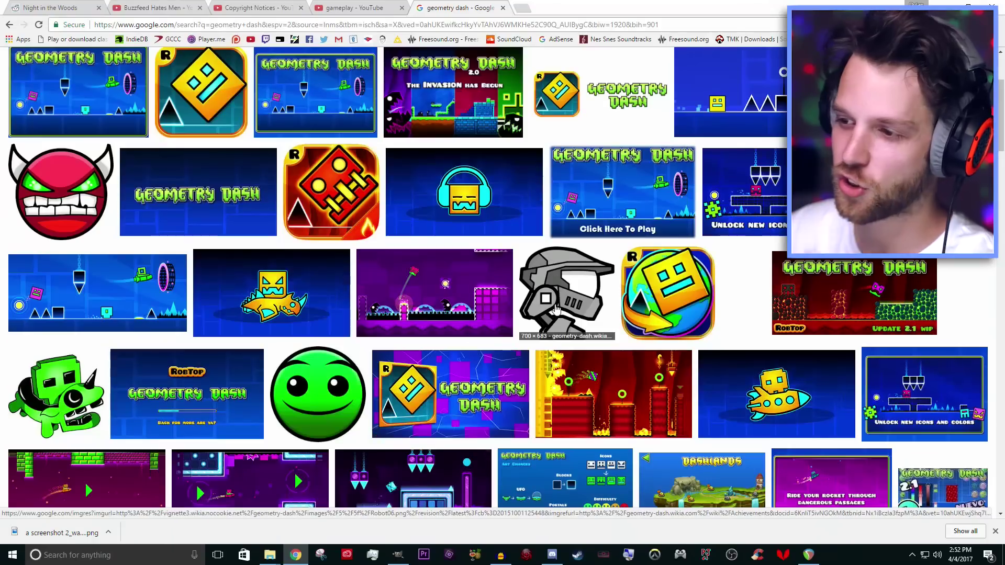
pyautogui.scroll(-2, 555, 322)
pyautogui.scroll(-1, 553, 323)
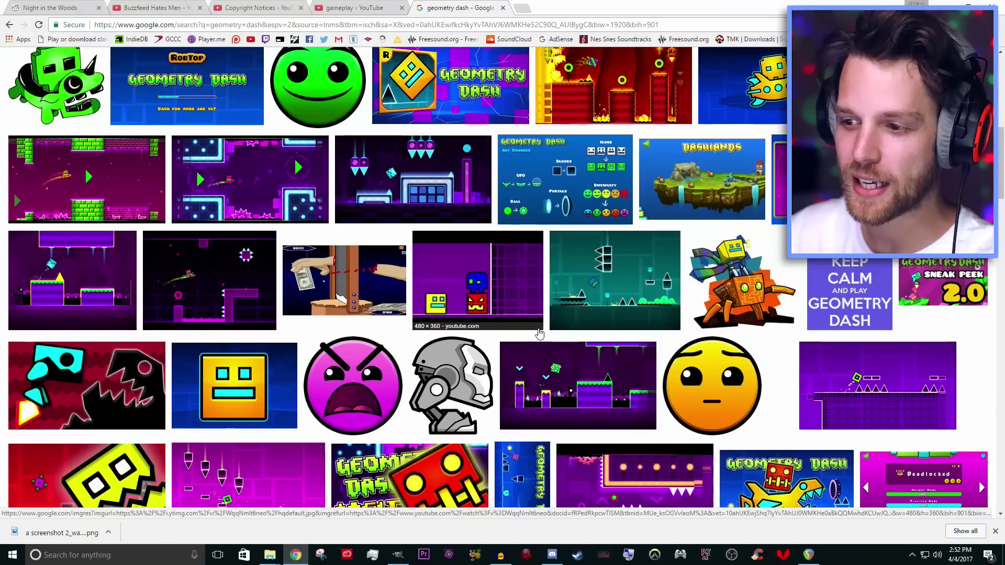
pyautogui.scroll(-3, 533, 340)
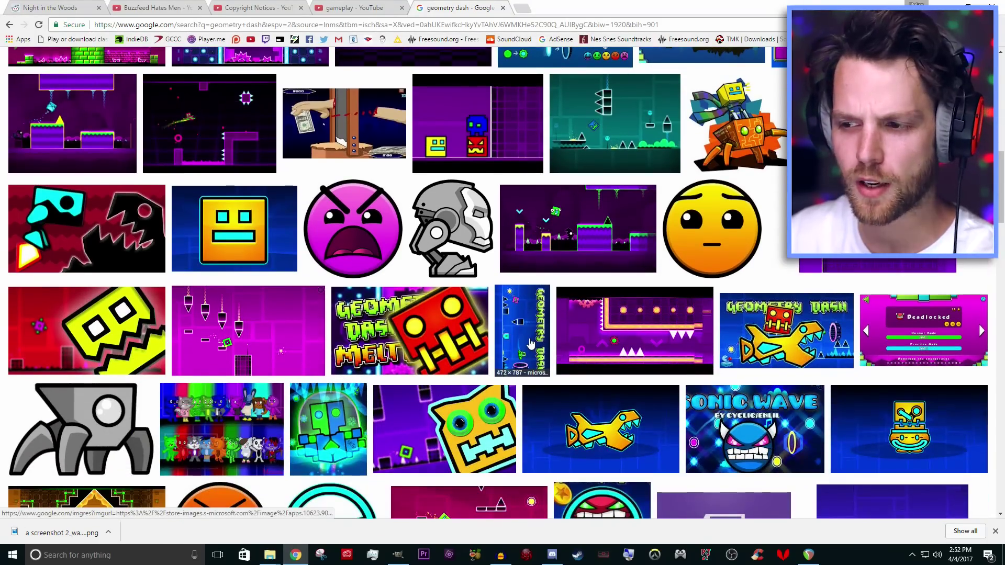
pyautogui.scroll(-3, 530, 343)
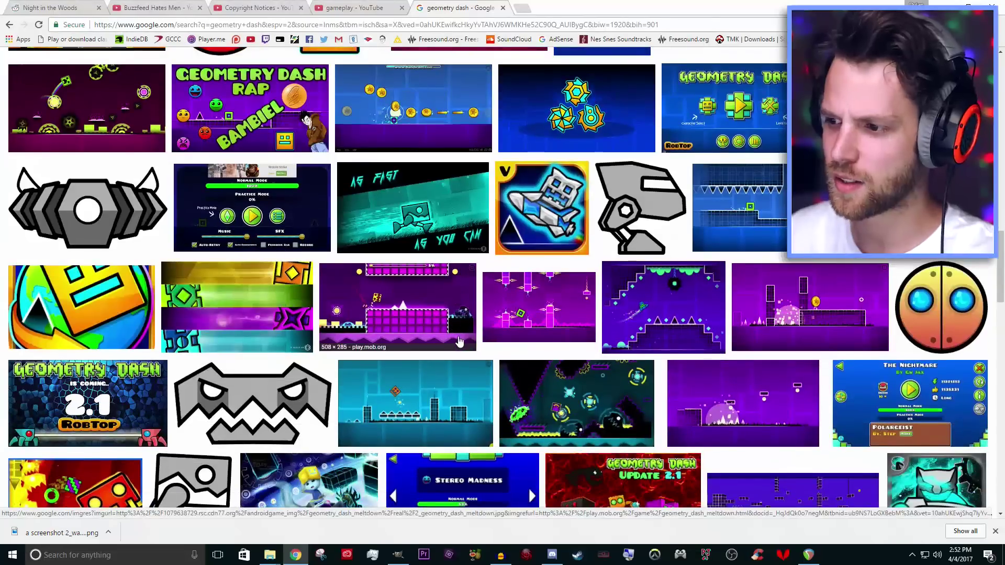
pyautogui.scroll(-3, 506, 330)
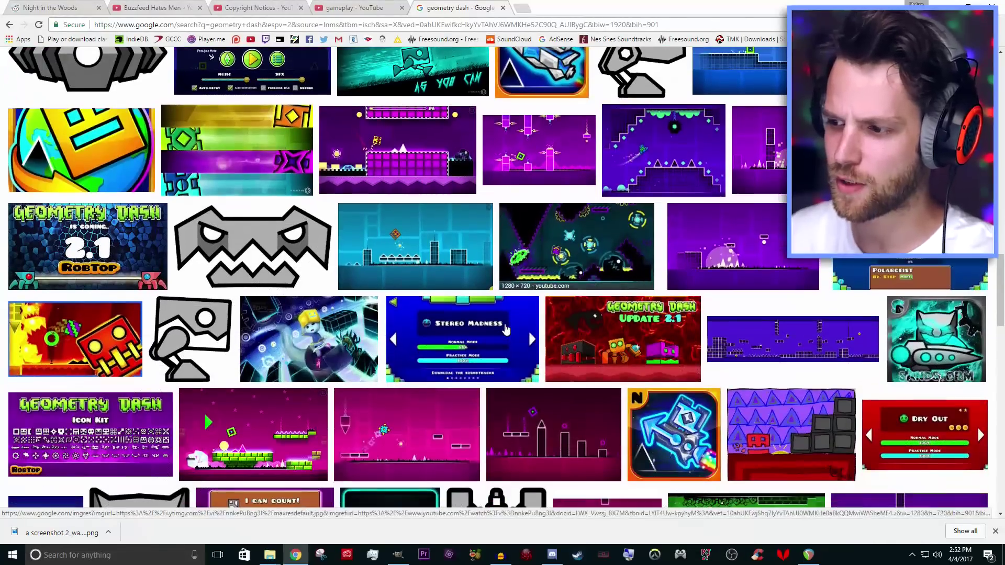
pyautogui.scroll(3, 506, 330)
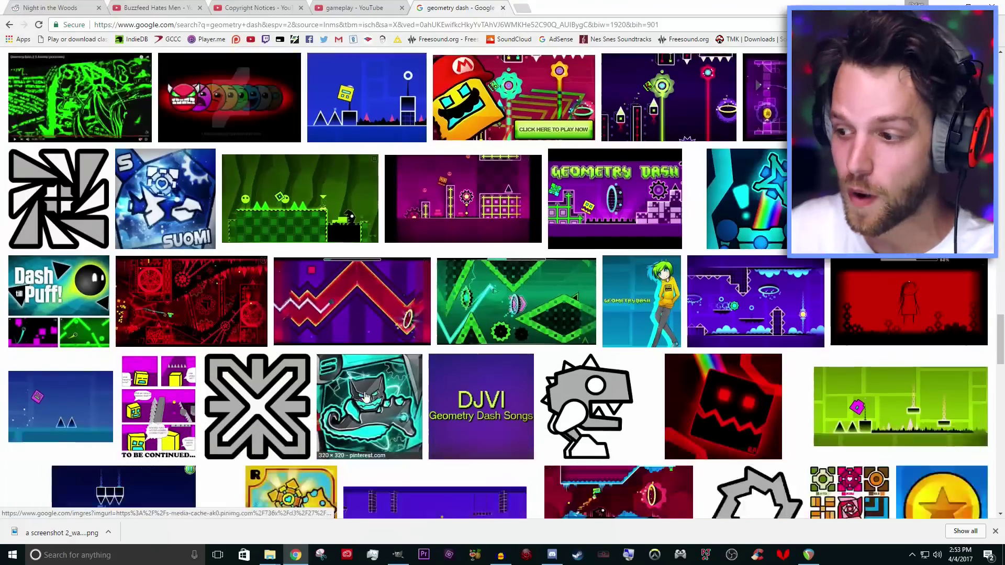
pyautogui.scroll(-2, 564, 384)
pyautogui.scroll(-4, 564, 385)
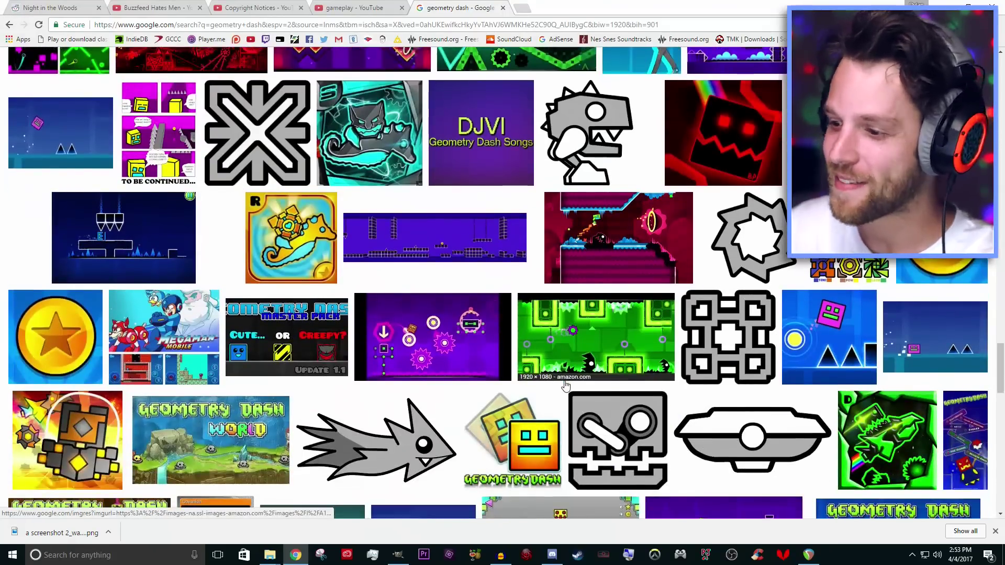
pyautogui.scroll(-7, 558, 371)
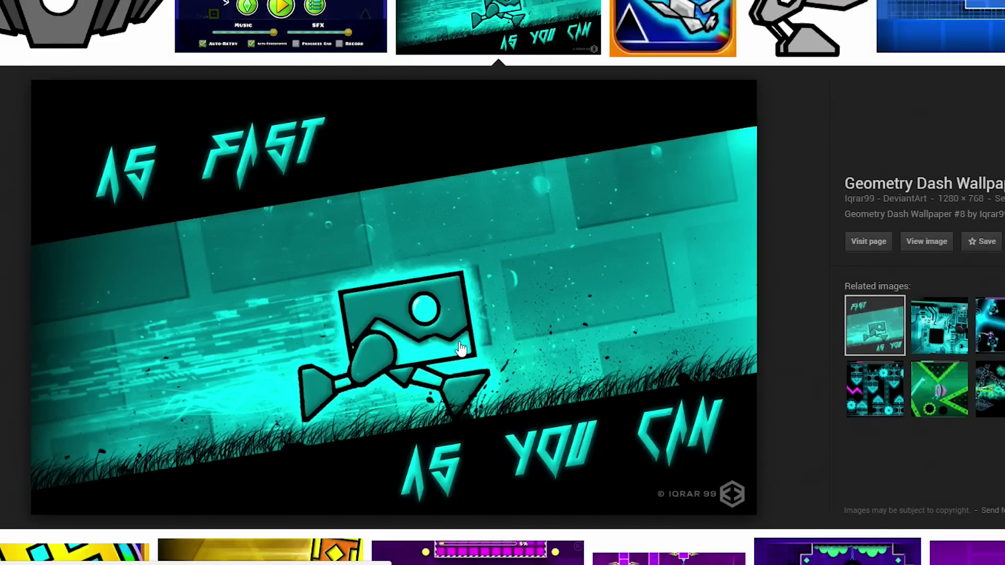
# Save the 'As Fast As You Can' Geometry Dash wallpaper as a JPG download.
pyautogui.rightClick(436, 321)
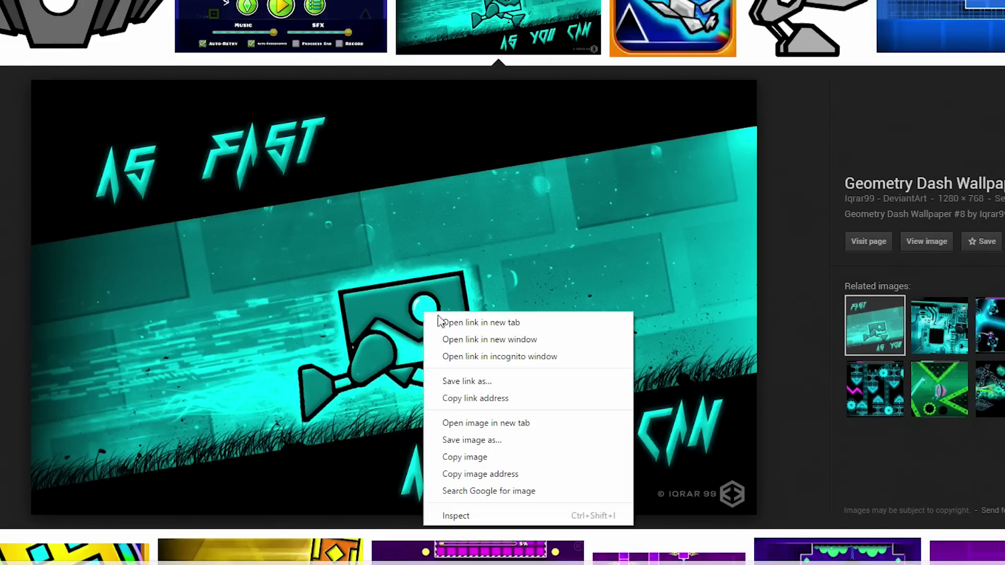
pyautogui.click(506, 443)
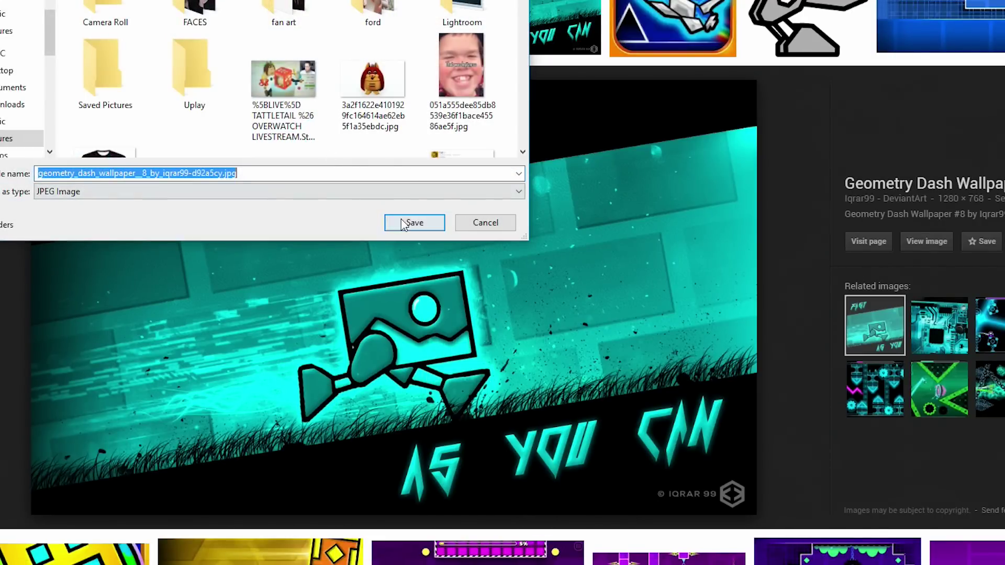
pyautogui.click(396, 223)
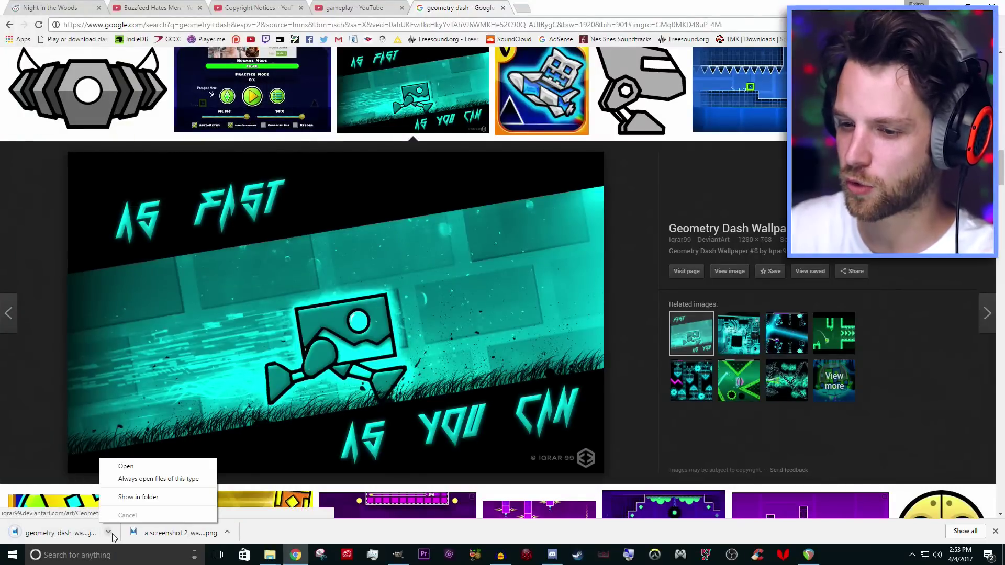
pyautogui.click(111, 544)
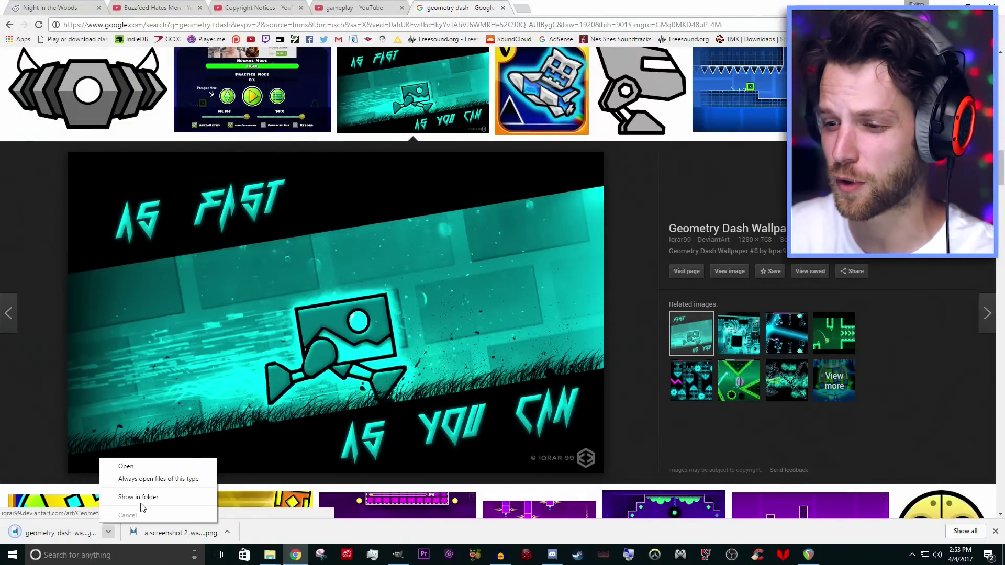
# Place the Geometry Dash wallpaper layer beneath Clipboard #16 and shift it slightly up and right.
pyautogui.click(347, 8)
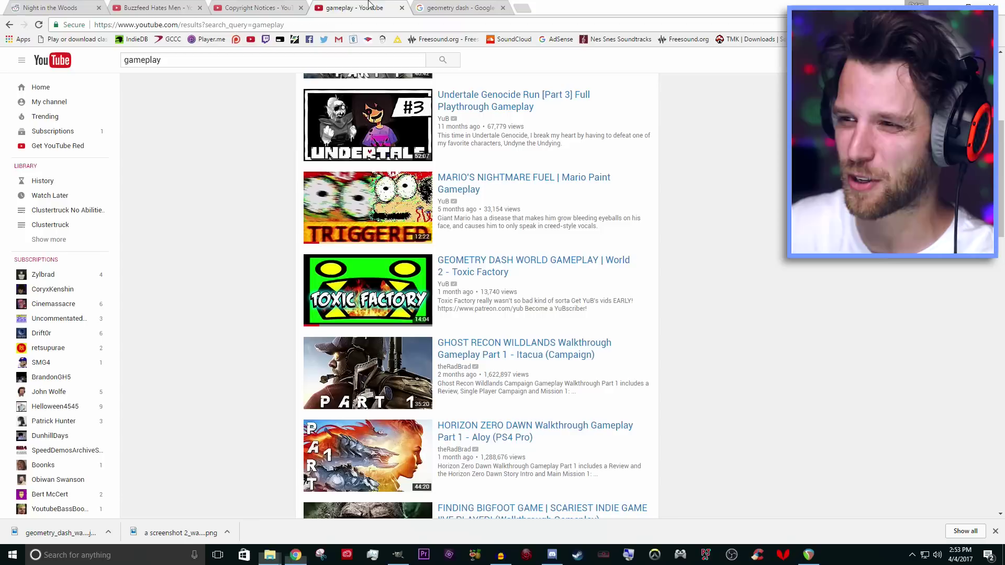
pyautogui.click(268, 8)
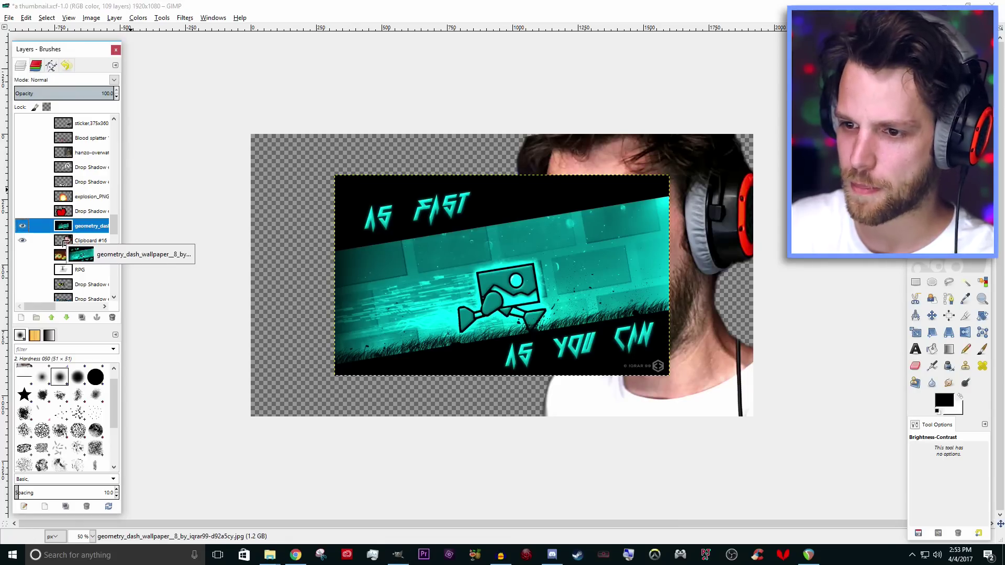
pyautogui.moveTo(64, 243); pyautogui.dragTo(69, 242)
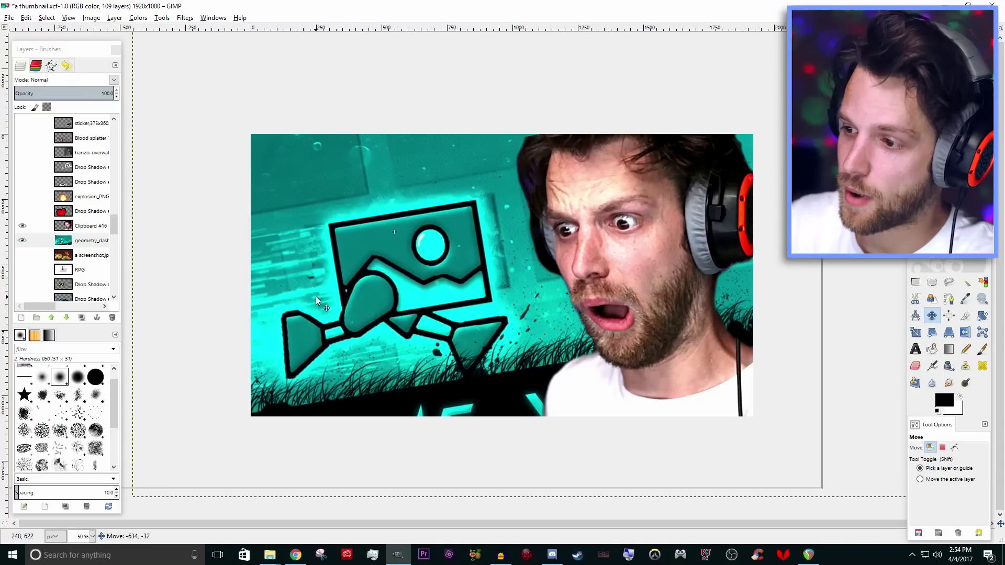
pyautogui.moveTo(315, 296)
pyautogui.mouseDown()
pyautogui.moveTo(324, 303)
pyautogui.moveTo(321, 282)
pyautogui.mouseUp()
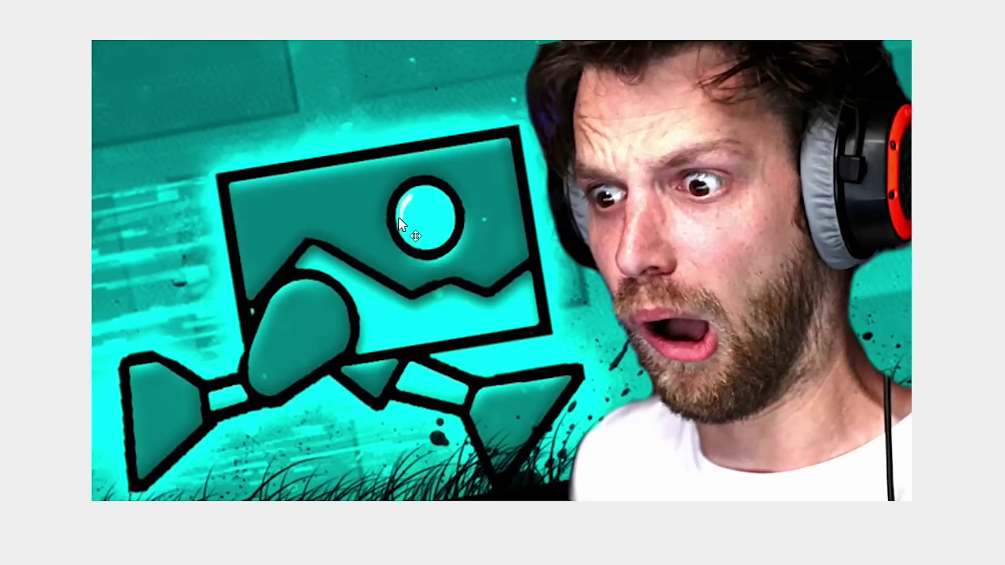
# Raise the wallpaper's brightness and contrast, then undo that Brightness-Contrast adjustment.
pyautogui.rightClick(439, 242)
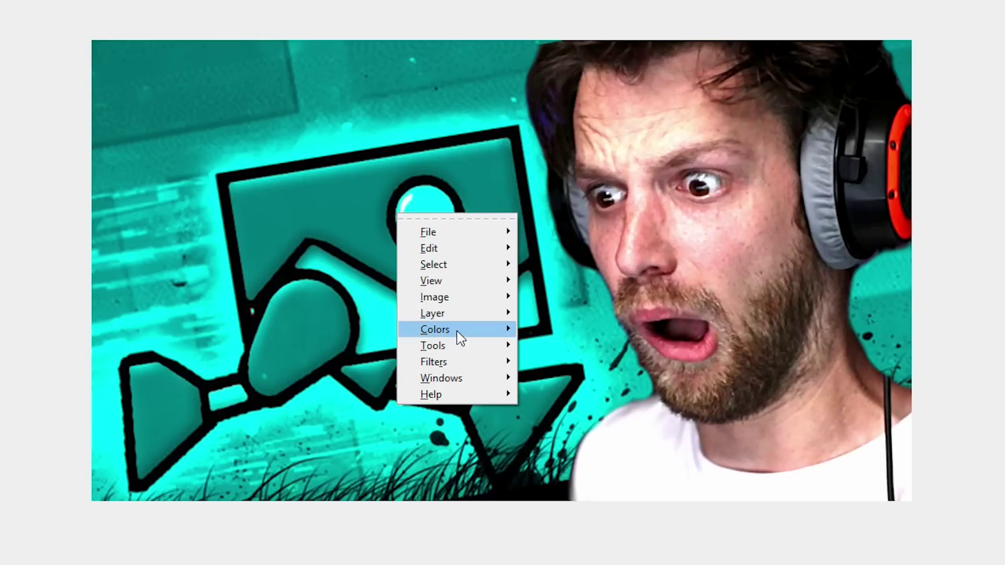
pyautogui.moveTo(459, 337)
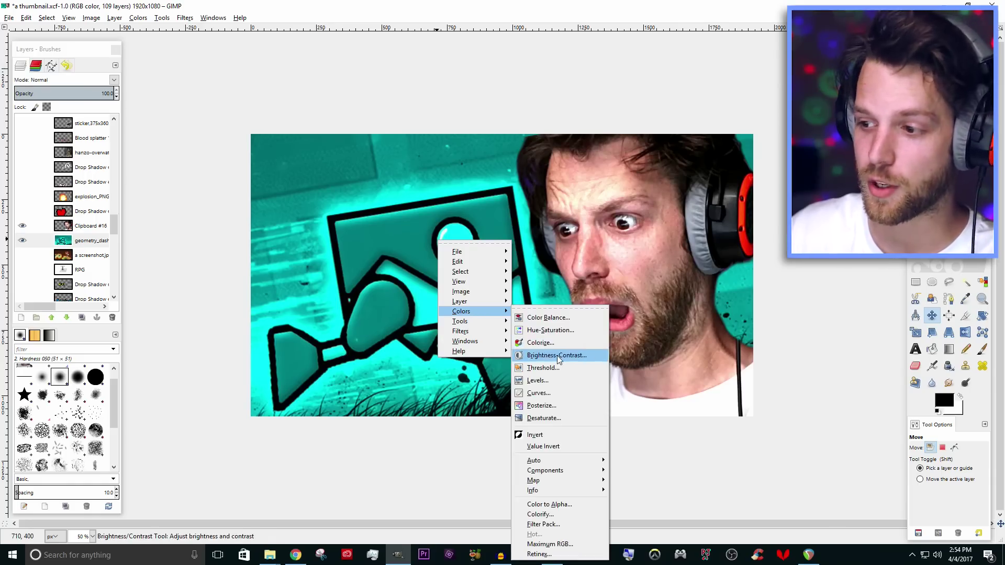
pyautogui.click(557, 356)
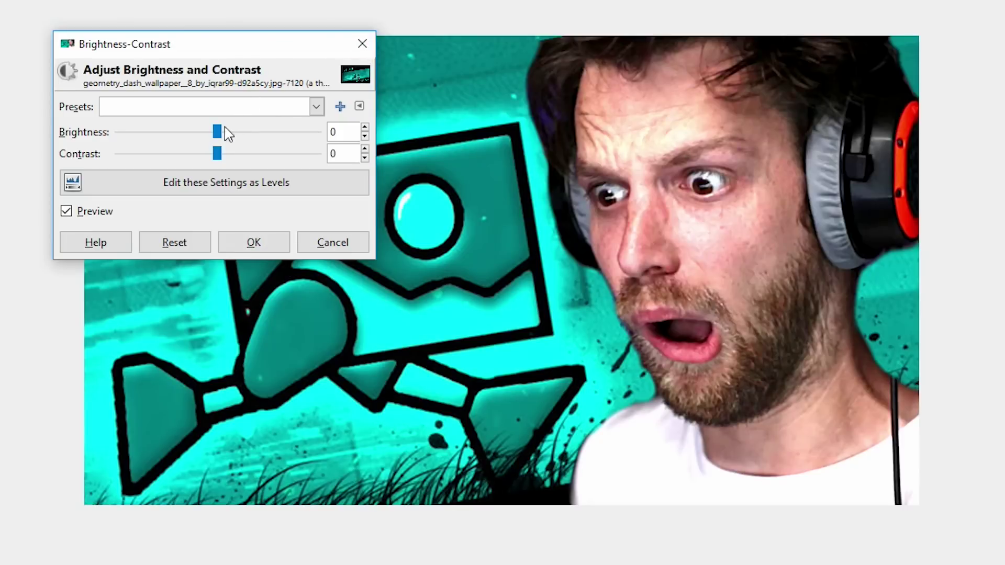
pyautogui.click(272, 137)
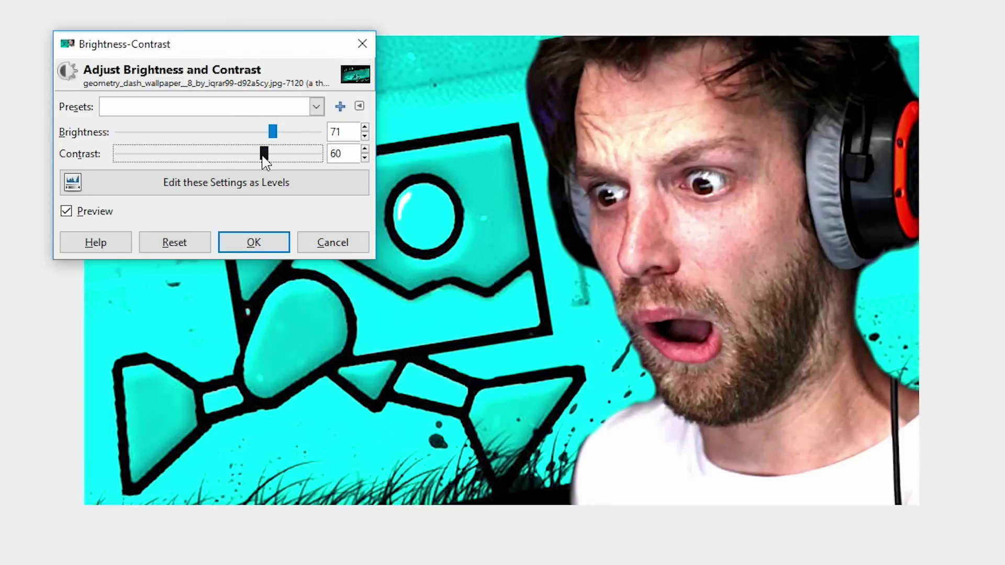
pyautogui.moveTo(280, 156); pyautogui.dragTo(284, 155)
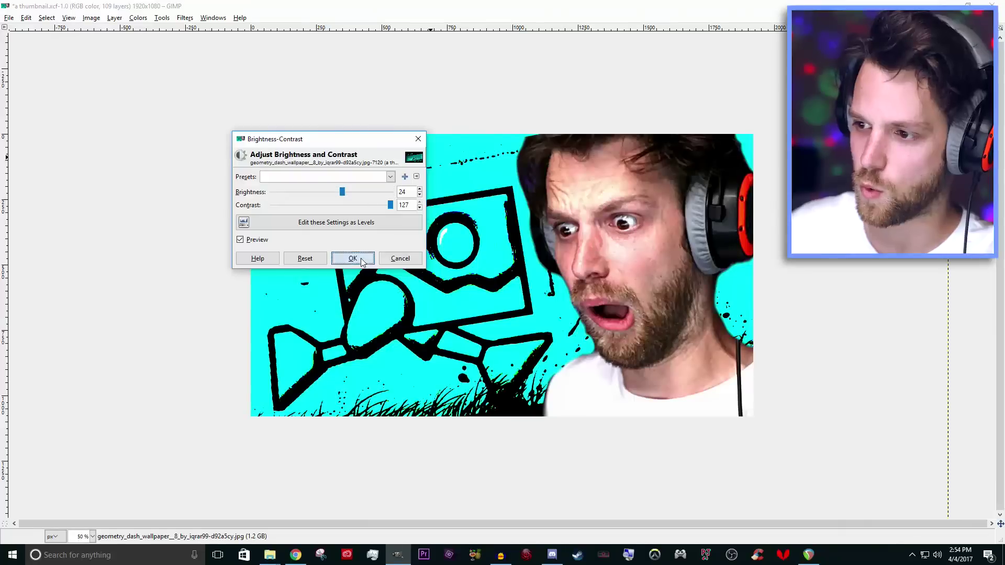
pyautogui.click(363, 254)
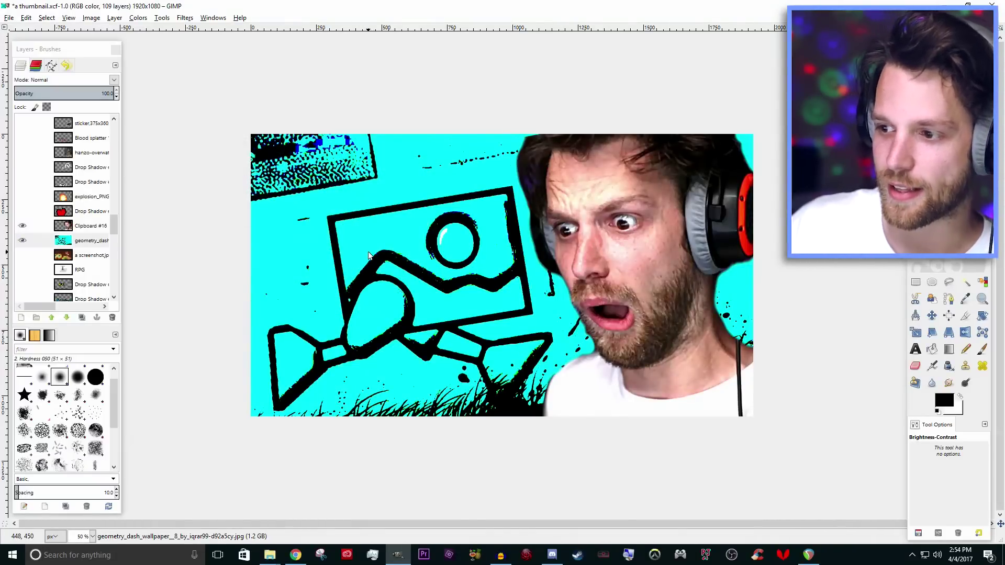
pyautogui.click(24, 20)
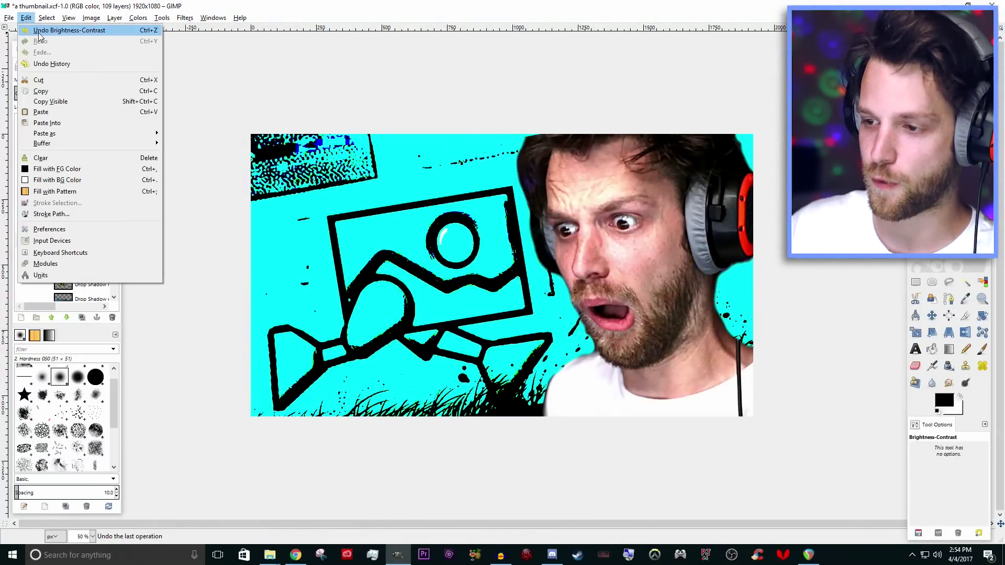
pyautogui.click(38, 31)
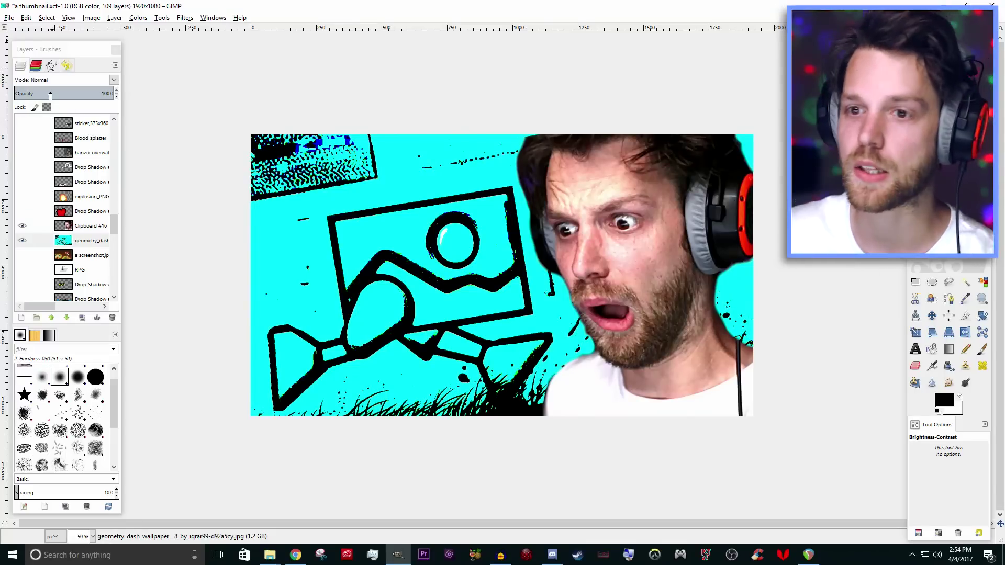
# Shift the cyan wallpaper slightly, then rotate the WTF graphic counter-clockwise.
pyautogui.press('m')
pyautogui.moveTo(511, 292); pyautogui.dragTo(499, 302)
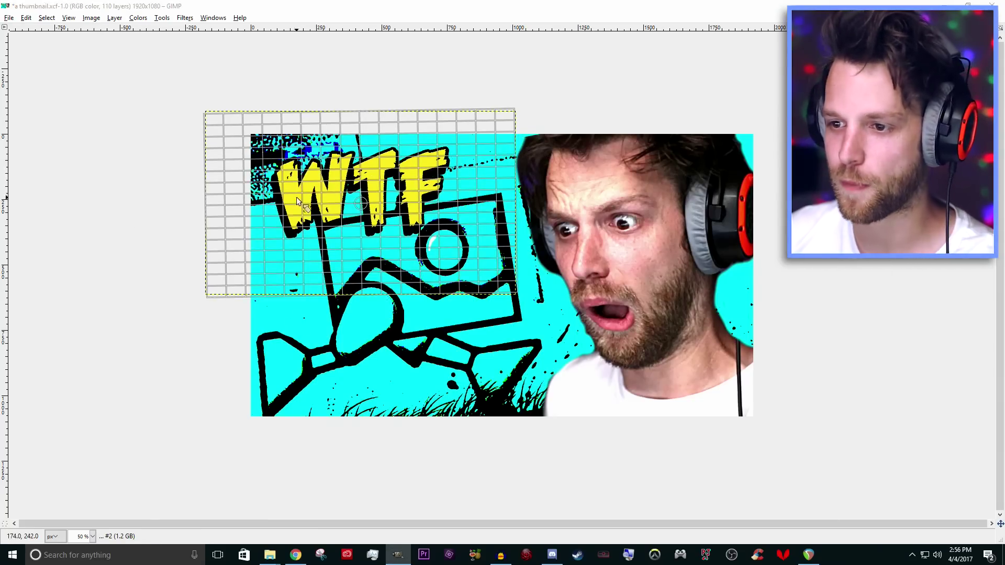
pyautogui.press('Tab')
pyautogui.moveTo(274, 239); pyautogui.dragTo(278, 251)
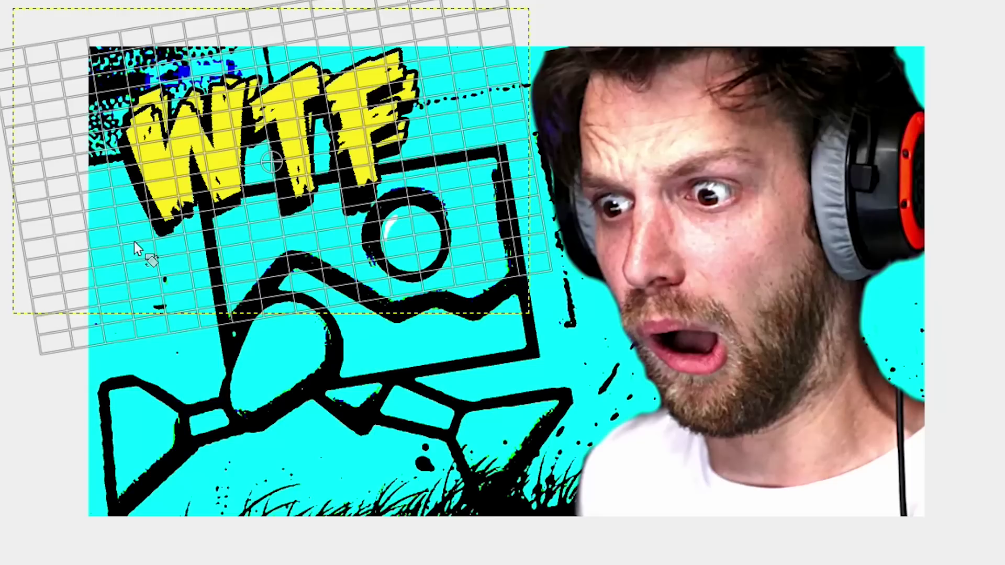
pyautogui.press('Return')
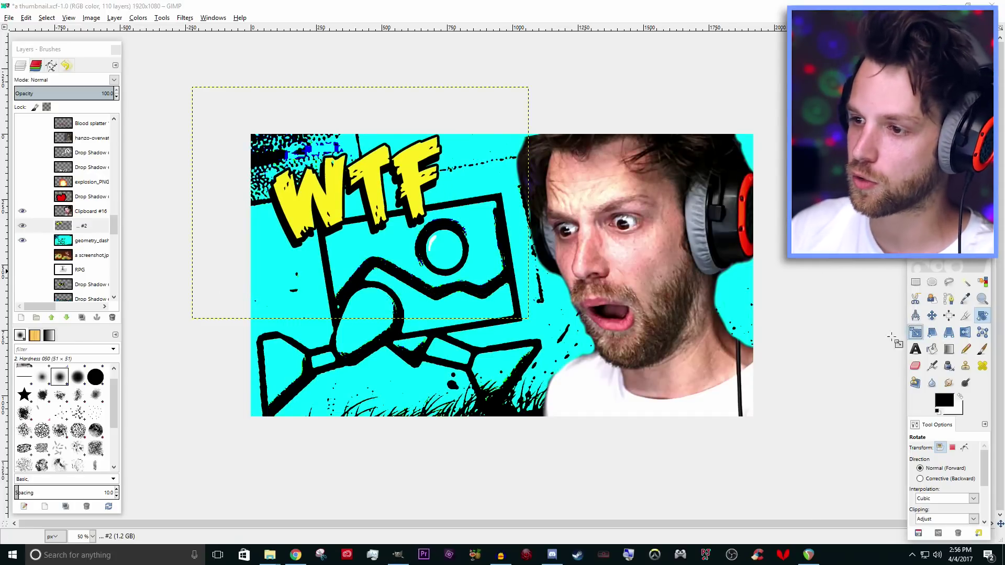
# Enlarge the WTF graphic and move it up into the top-left corner.
pyautogui.click(916, 333)
pyautogui.click(506, 316)
pyautogui.press('Tab')
pyautogui.press('Tab')
pyautogui.moveTo(505, 316)
pyautogui.mouseDown()
pyautogui.moveTo(544, 335)
pyautogui.moveTo(506, 316)
pyautogui.mouseUp()
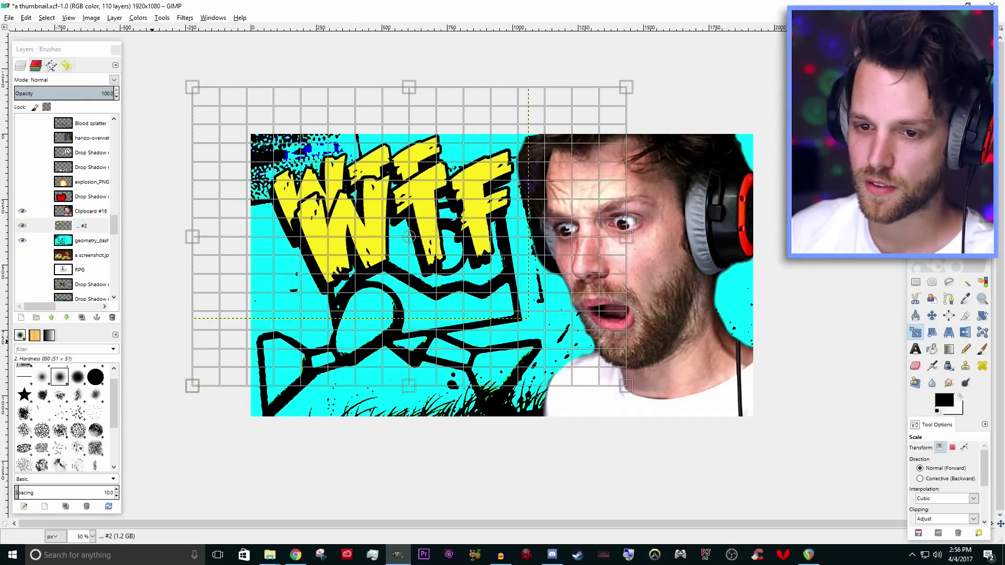
pyautogui.press('Return')
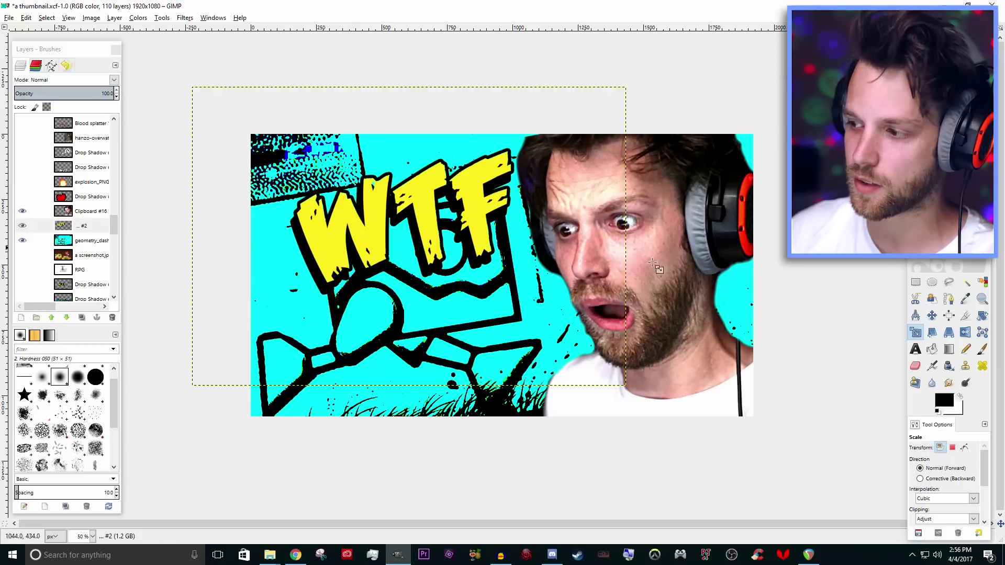
pyautogui.moveTo(385, 186); pyautogui.dragTo(386, 182)
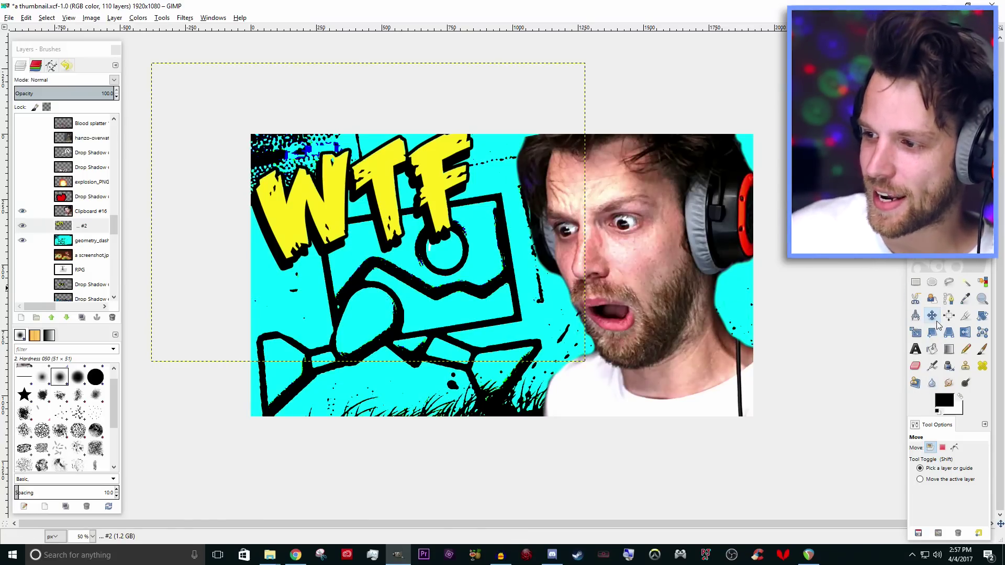
# Nudge the wallpaper down, then give the WTF layer a bright green (2aff00) drop shadow.
pyautogui.moveTo(418, 293); pyautogui.dragTo(420, 300)
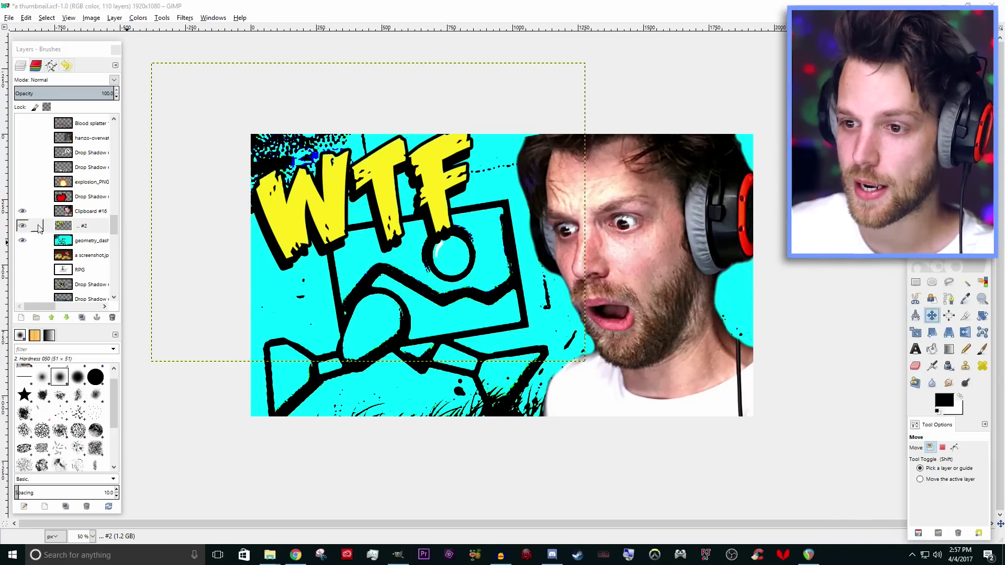
pyautogui.click(34, 230)
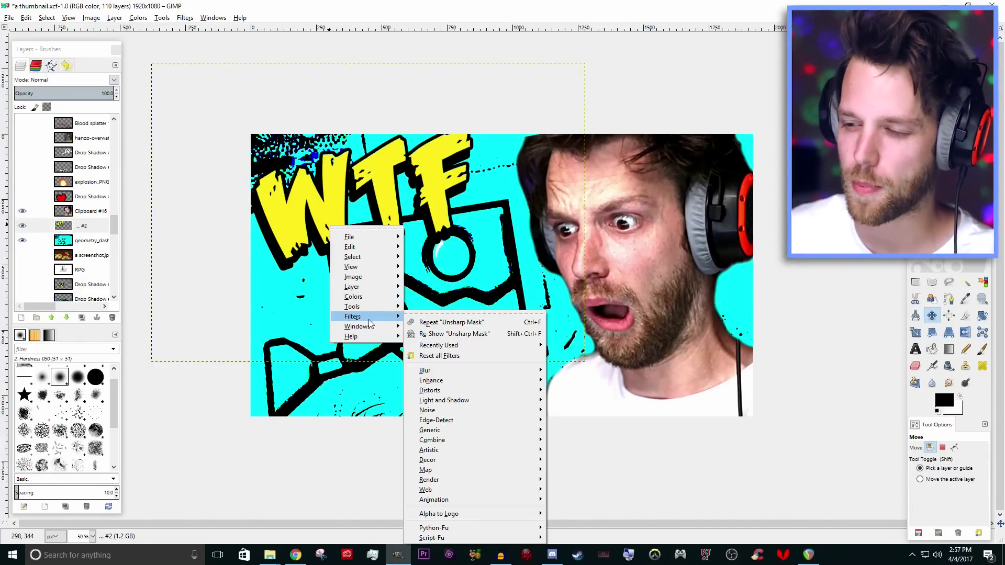
pyautogui.moveTo(369, 317)
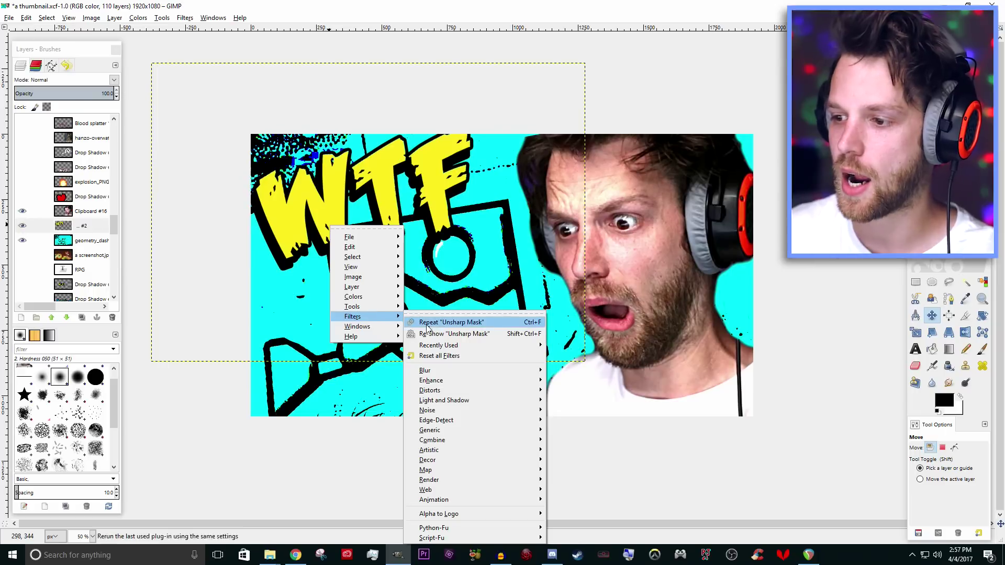
pyautogui.click(579, 371)
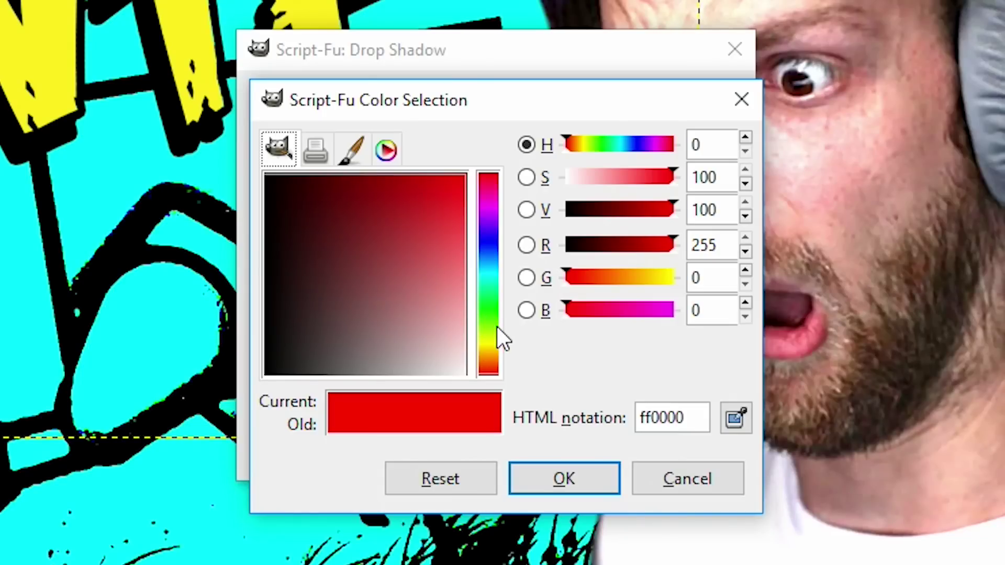
pyautogui.moveTo(497, 327)
pyautogui.mouseDown()
pyautogui.moveTo(498, 348)
pyautogui.moveTo(508, 312)
pyautogui.mouseUp()
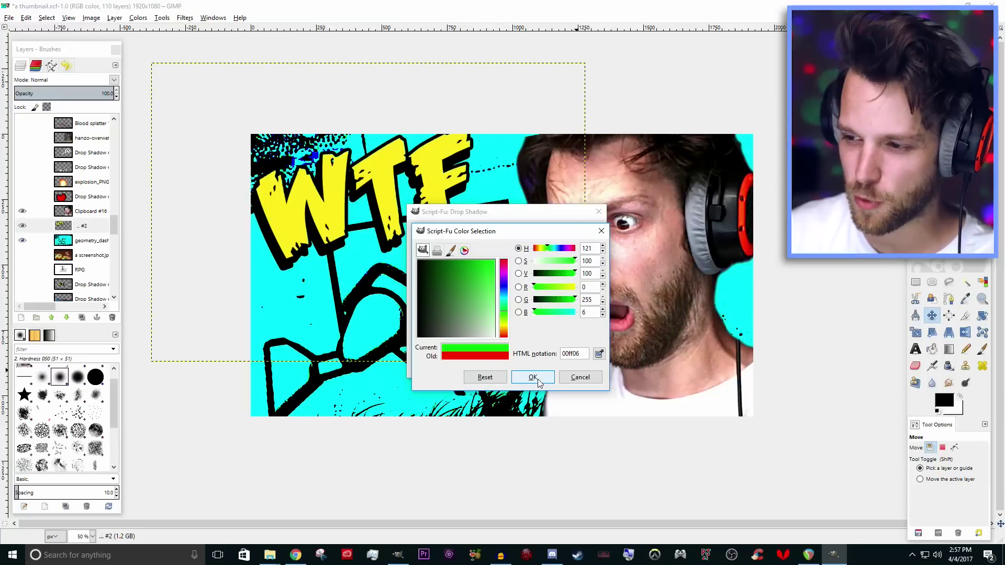
pyautogui.click(538, 382)
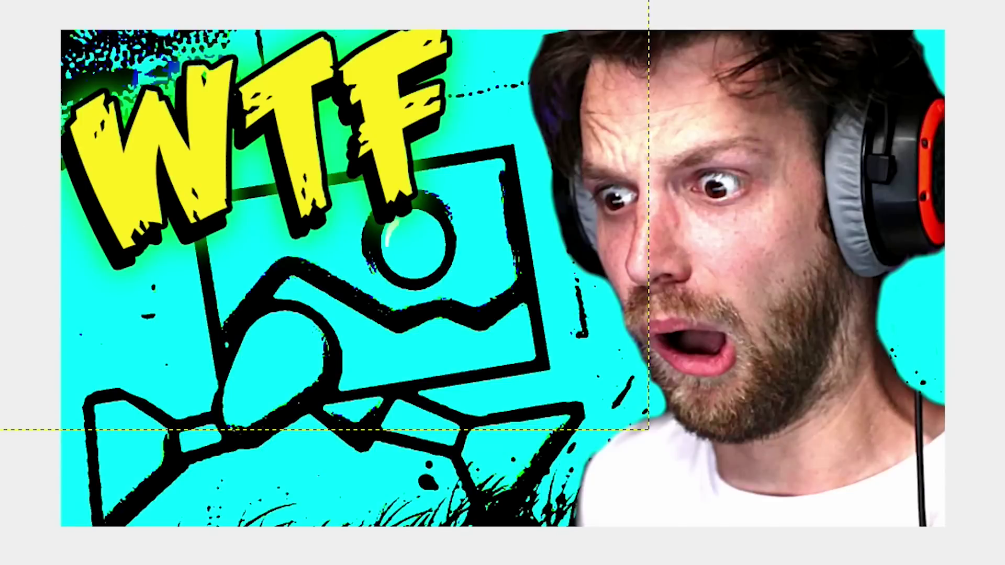
# Repeat the green drop shadow three more times to build a strong glow.
pyautogui.rightClick(199, 160)
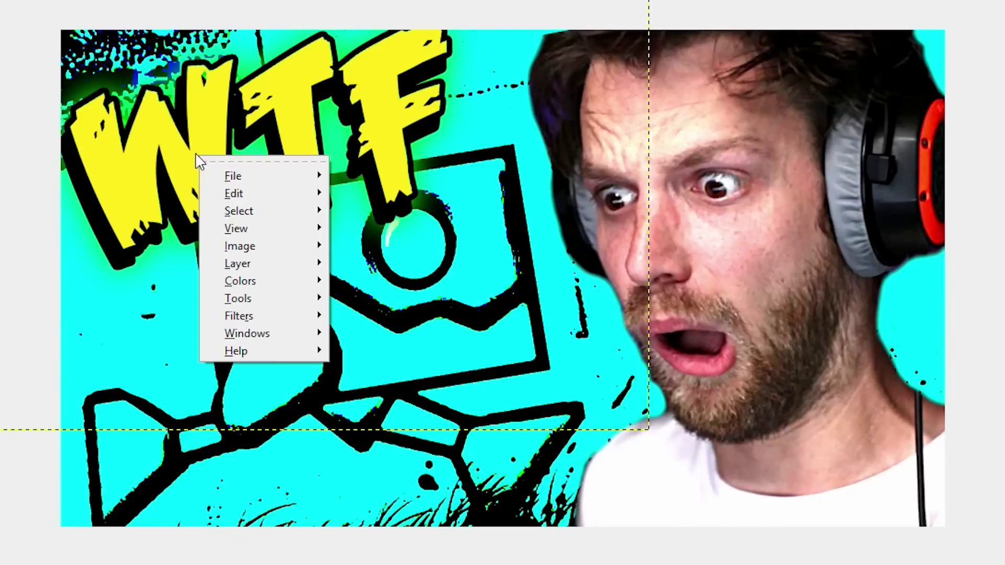
pyautogui.moveTo(252, 323)
pyautogui.click(370, 325)
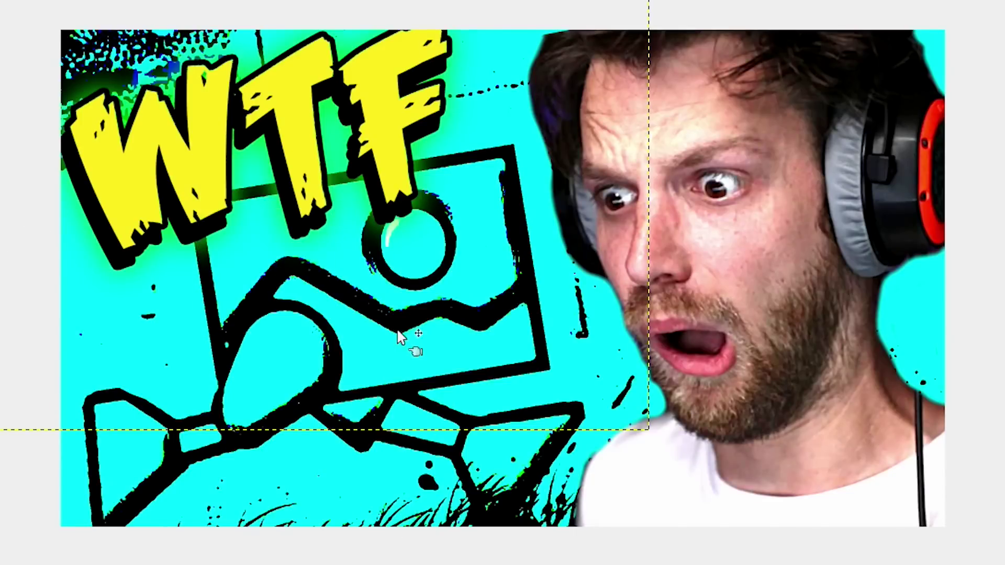
pyautogui.rightClick(195, 169)
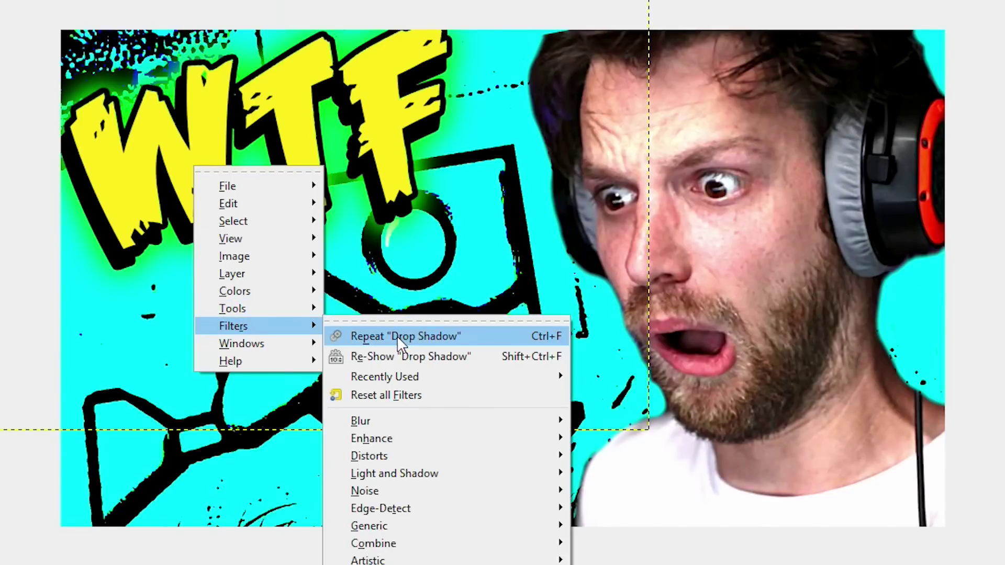
pyautogui.click(397, 338)
pyautogui.rightClick(157, 153)
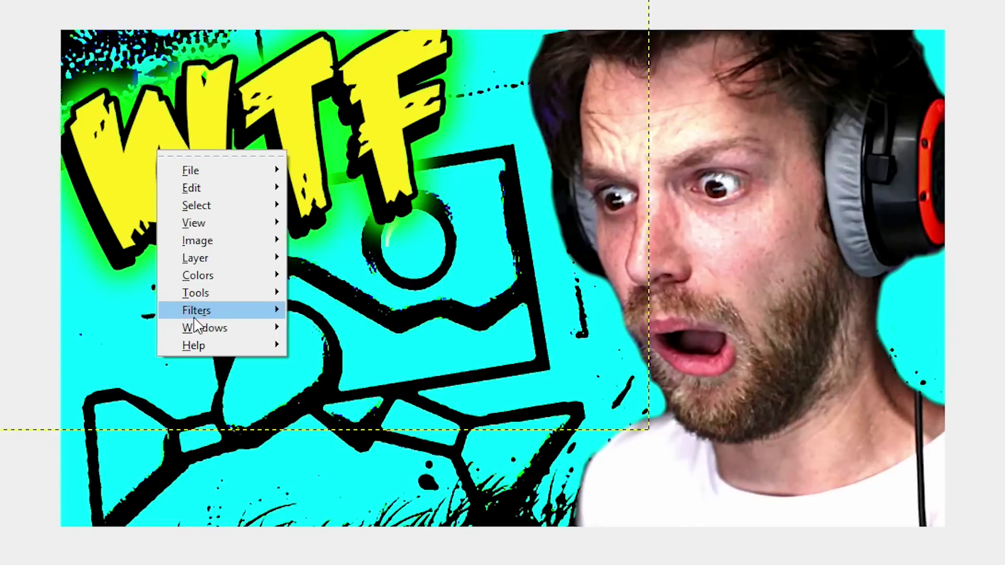
pyautogui.moveTo(194, 317)
pyautogui.click(390, 324)
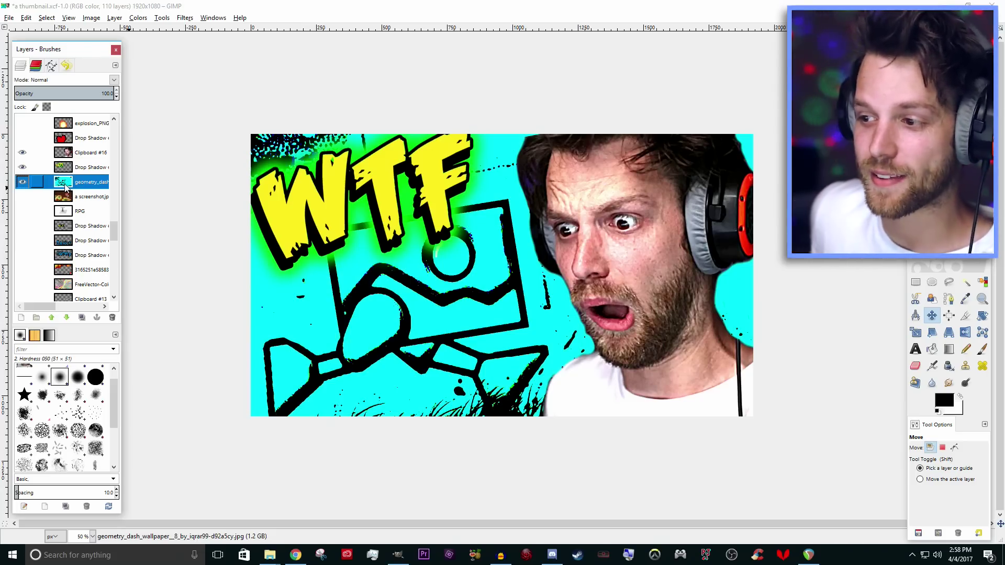
# Zoom the thumbnail to 66.7% and bring up the Drop Shadow layer's commands to delete it.
pyautogui.click(613, 6)
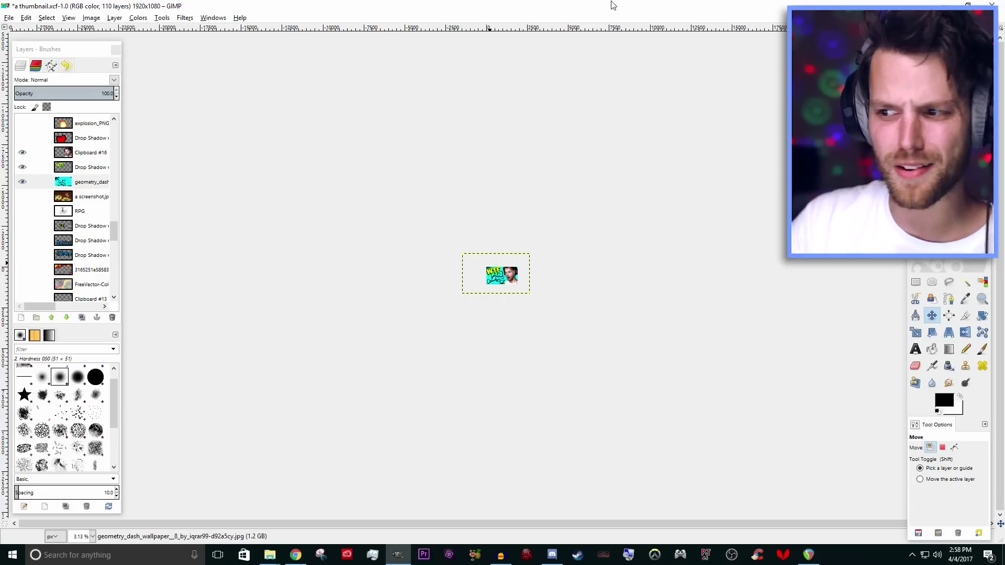
pyautogui.press('+')
pyautogui.press('+')
pyautogui.press('+')
pyautogui.press('+')
pyautogui.press('+')
pyautogui.press('+')
pyautogui.press('+')
pyautogui.press('+')
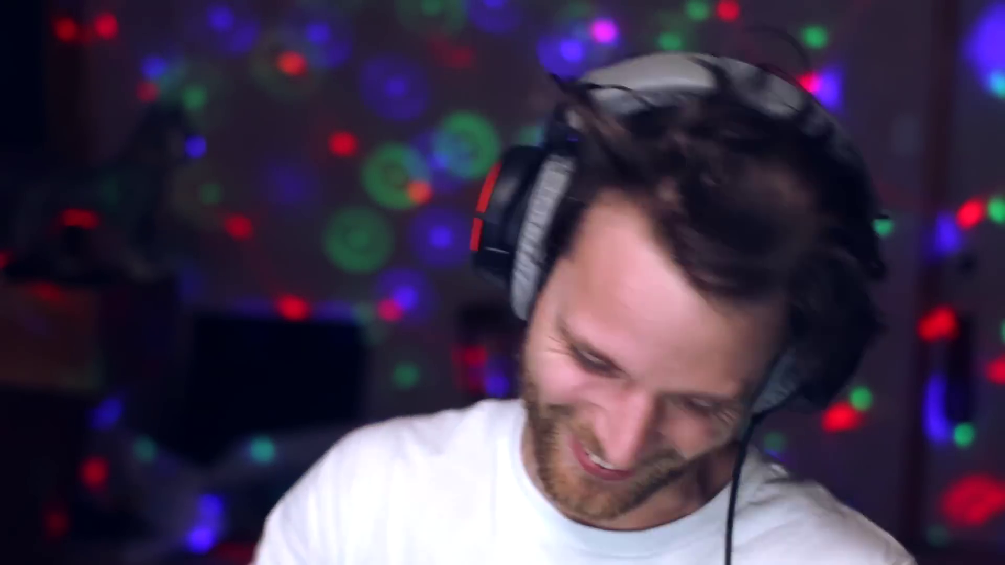
pyautogui.rightClick(66, 169)
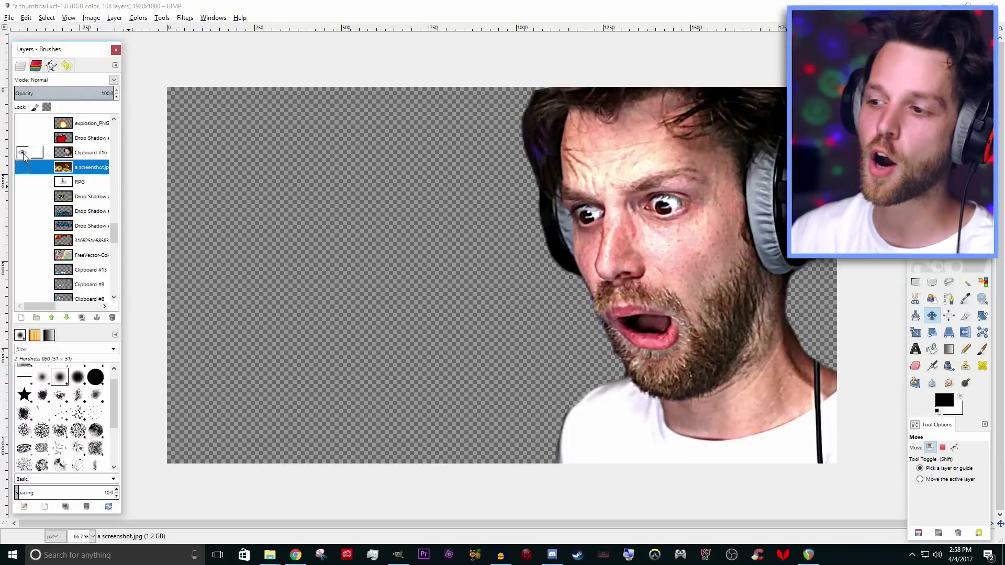
# Hide the Clipboard #16 face layer and return to the image search results.
pyautogui.click(23, 153)
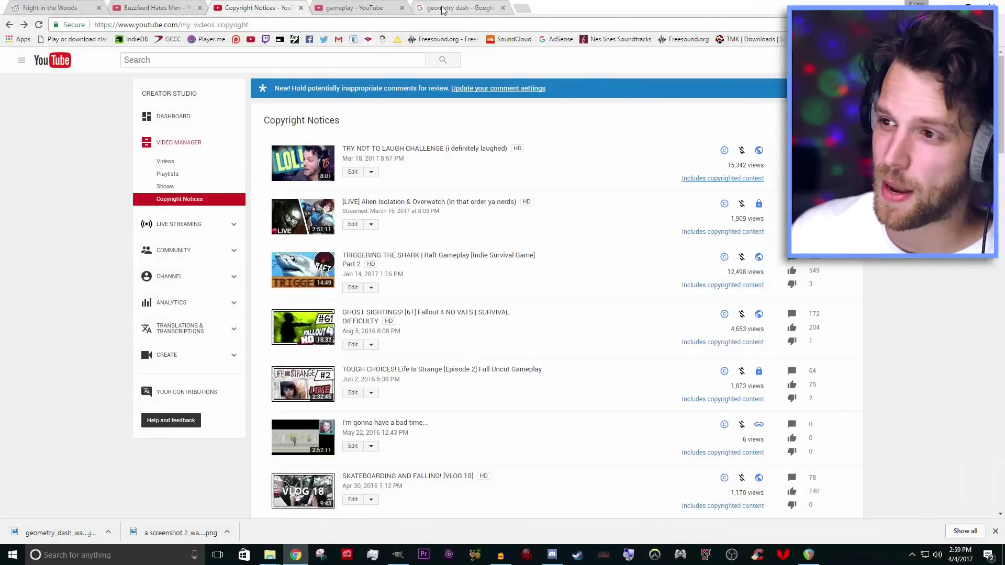
pyautogui.click(443, 8)
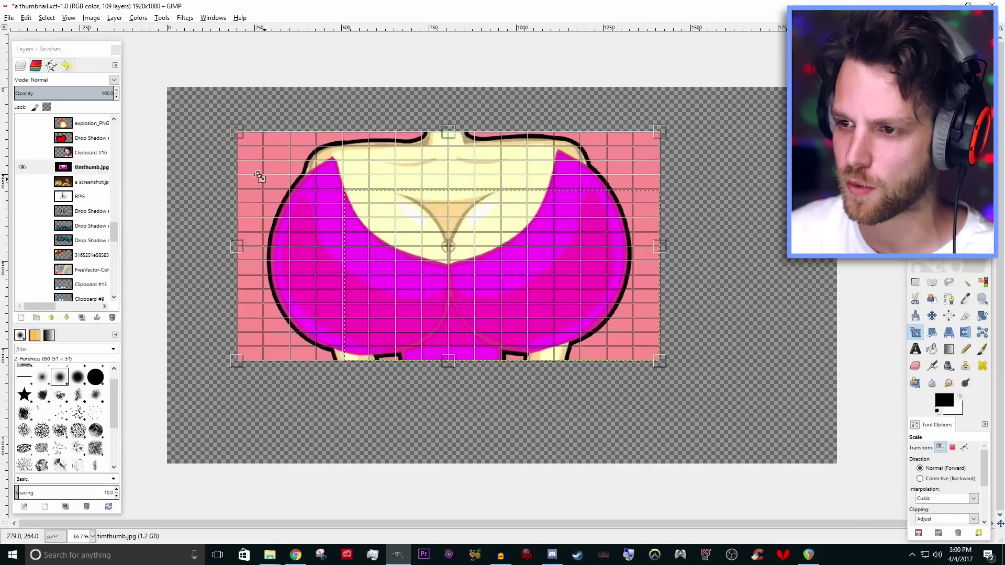
# Enlarge the pink cartoon layer to fill the canvas.
pyautogui.moveTo(258, 173); pyautogui.dragTo(236, 150)
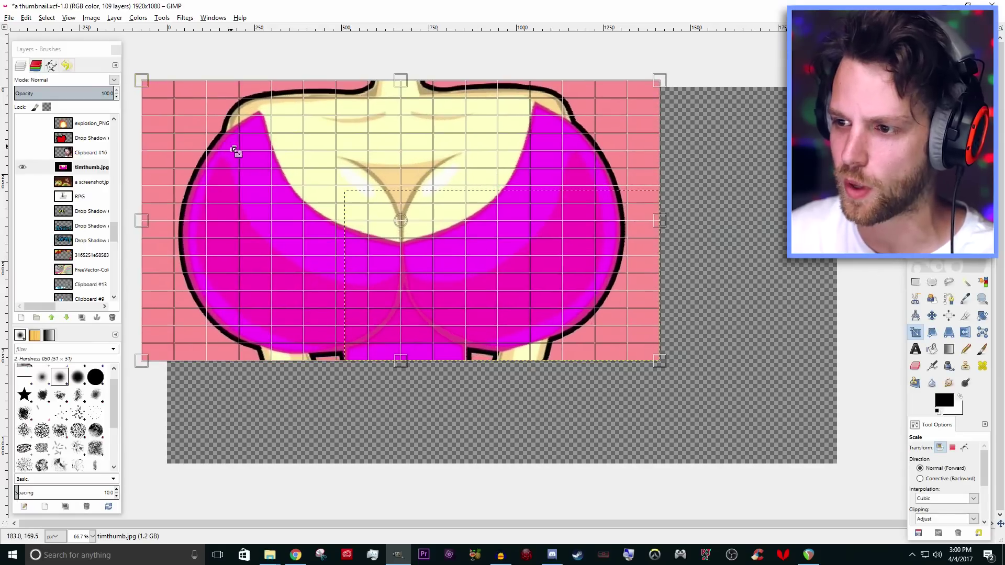
pyautogui.moveTo(579, 345); pyautogui.dragTo(877, 511)
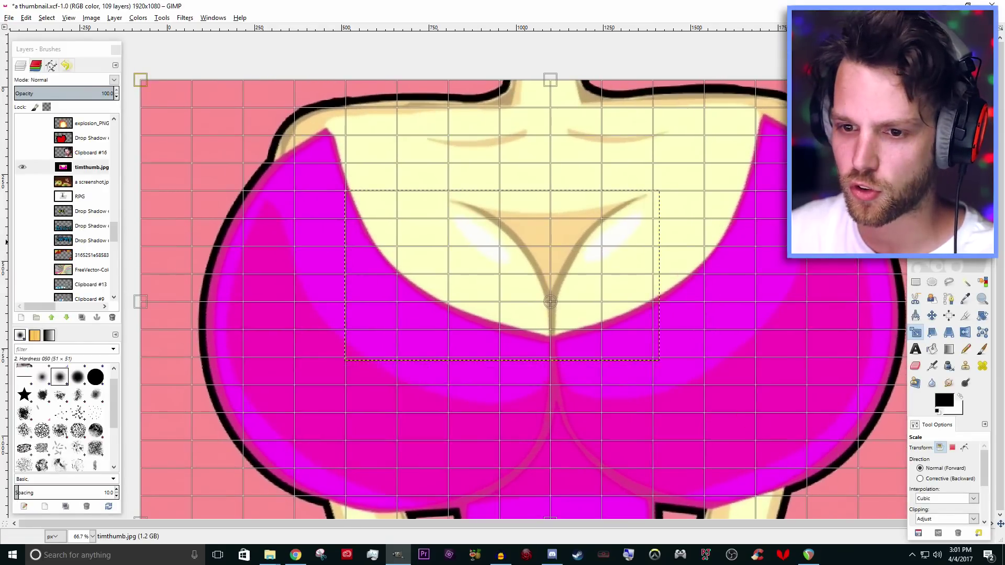
pyautogui.press('Return')
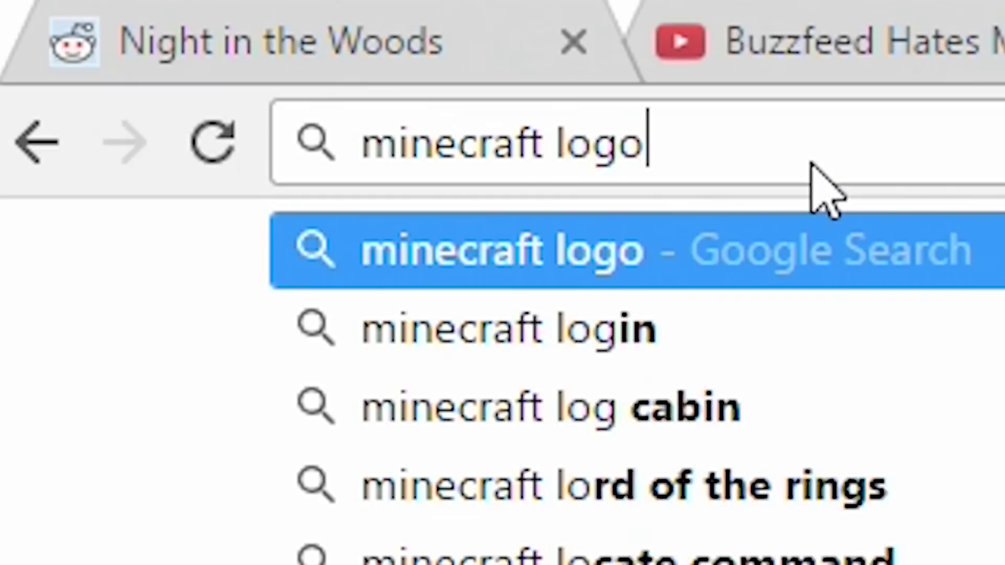
# Search for 'minecraft logo png' and save the Minecraft logo image.
pyautogui.write('png')
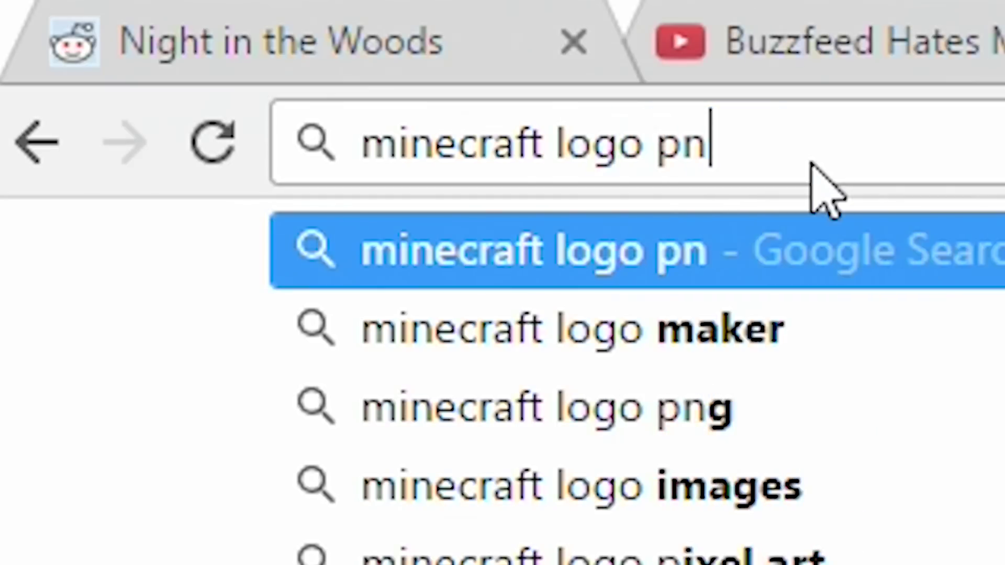
pyautogui.press('Return')
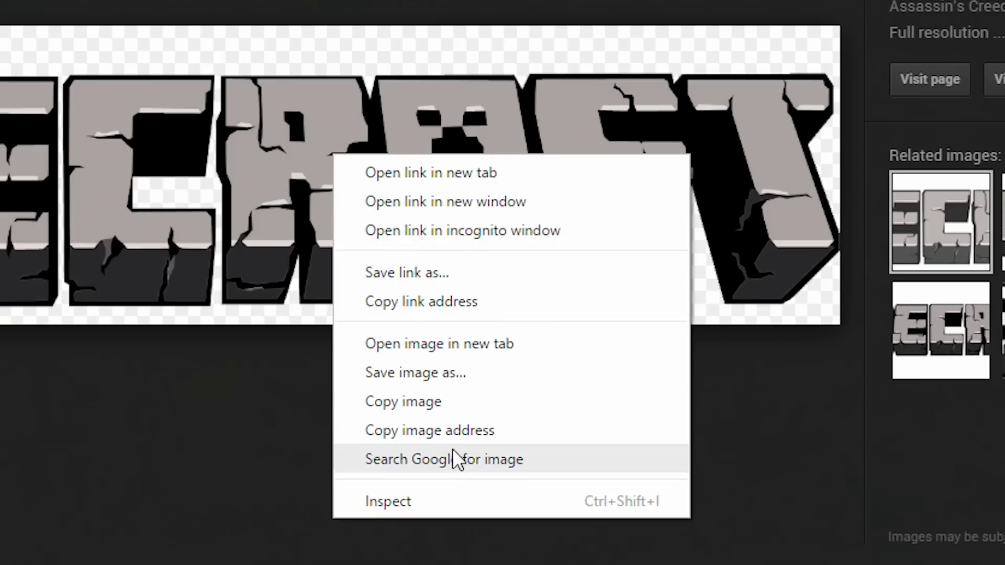
pyautogui.click(421, 370)
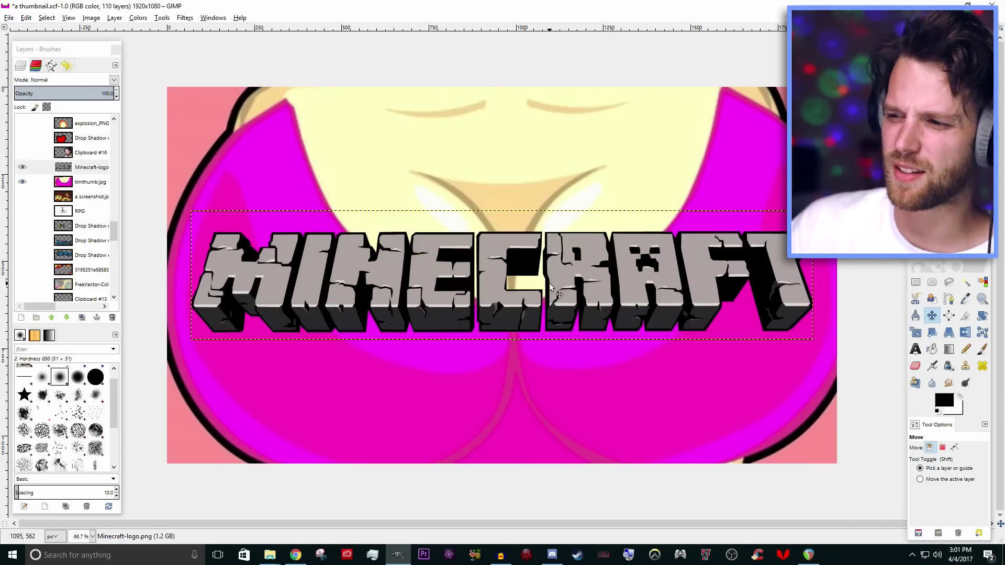
# Scale the Minecraft logo down to a small title over the pink image.
pyautogui.click(915, 332)
pyautogui.click(188, 277)
pyautogui.moveTo(188, 276); pyautogui.dragTo(372, 249)
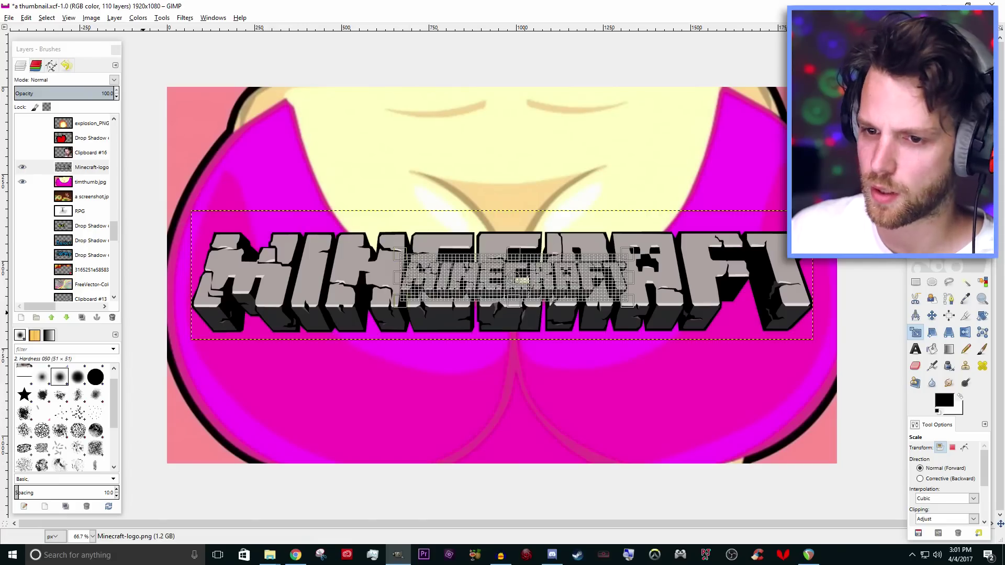
pyautogui.press('Return')
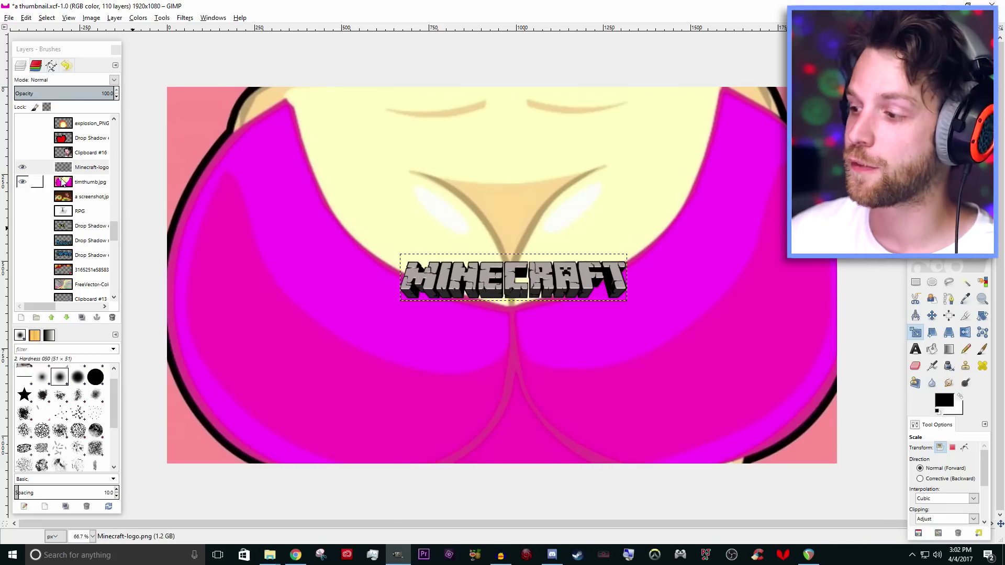
# Delete the timthumb.jpg and Minecraft logo layers.
pyautogui.rightClick(62, 182)
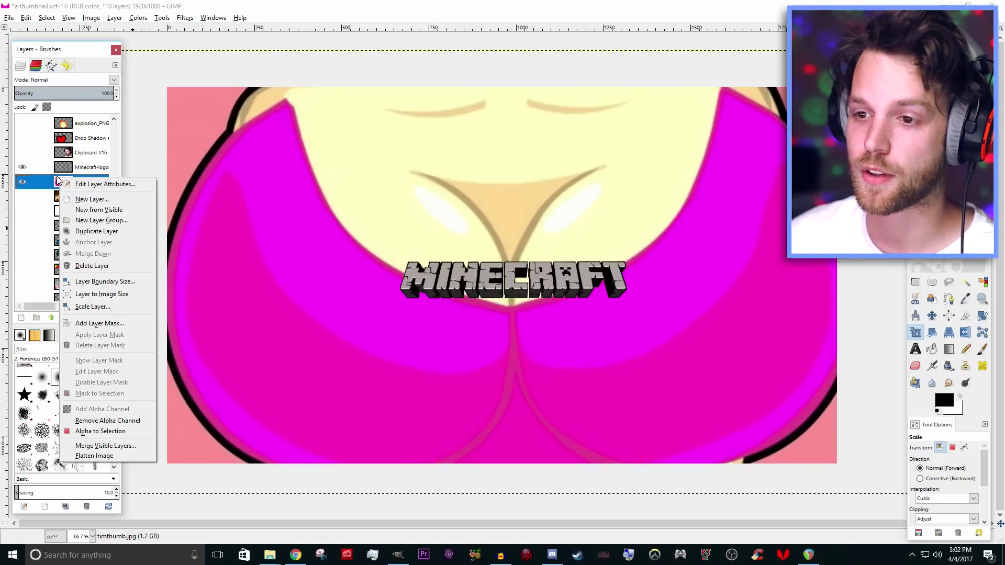
pyautogui.click(101, 267)
pyautogui.rightClick(63, 173)
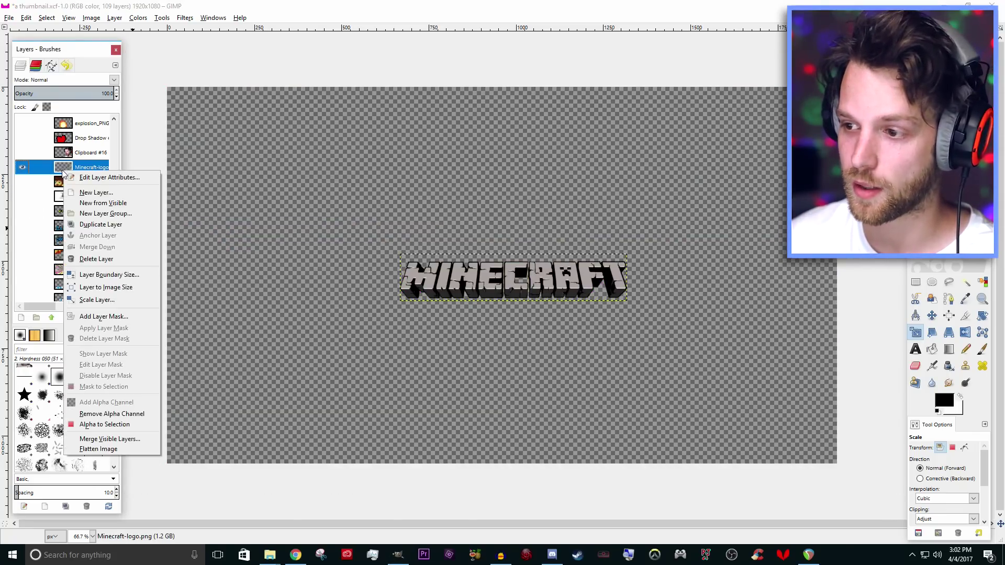
pyautogui.click(90, 260)
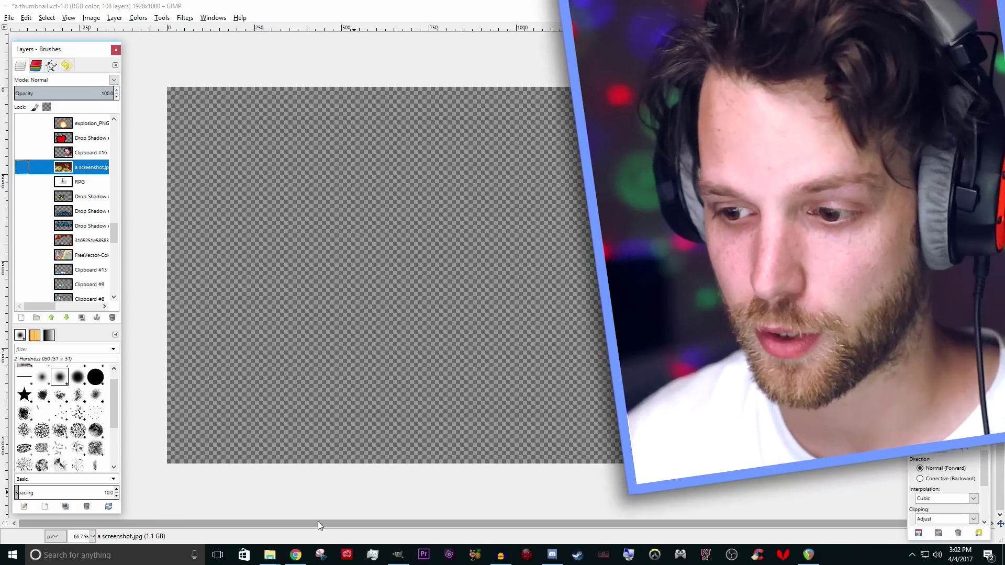
# Make the Clipboard #16 face layer visible again.
pyautogui.scroll(-3, 87, 296)
pyautogui.scroll(10, 75, 212)
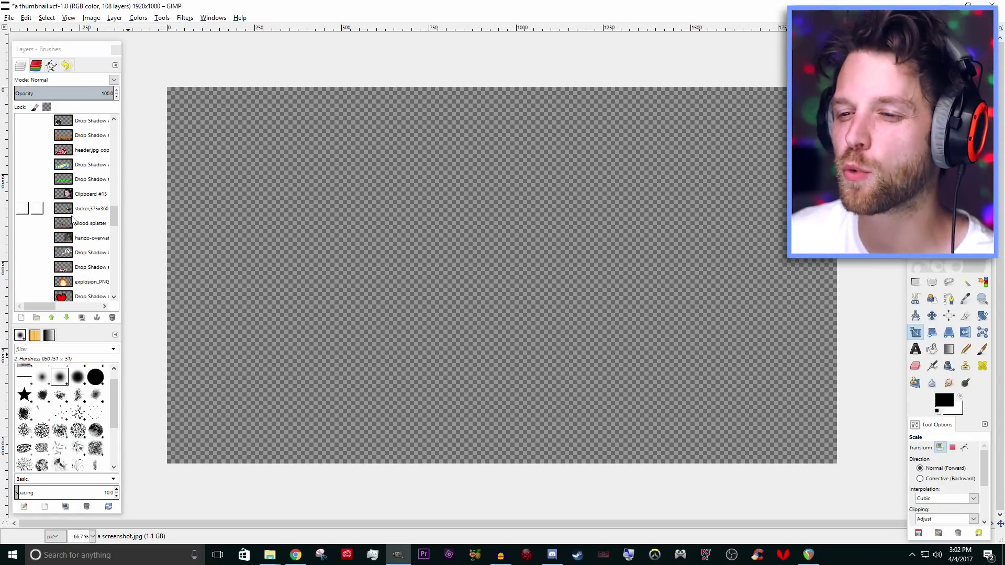
pyautogui.scroll(-5, 74, 209)
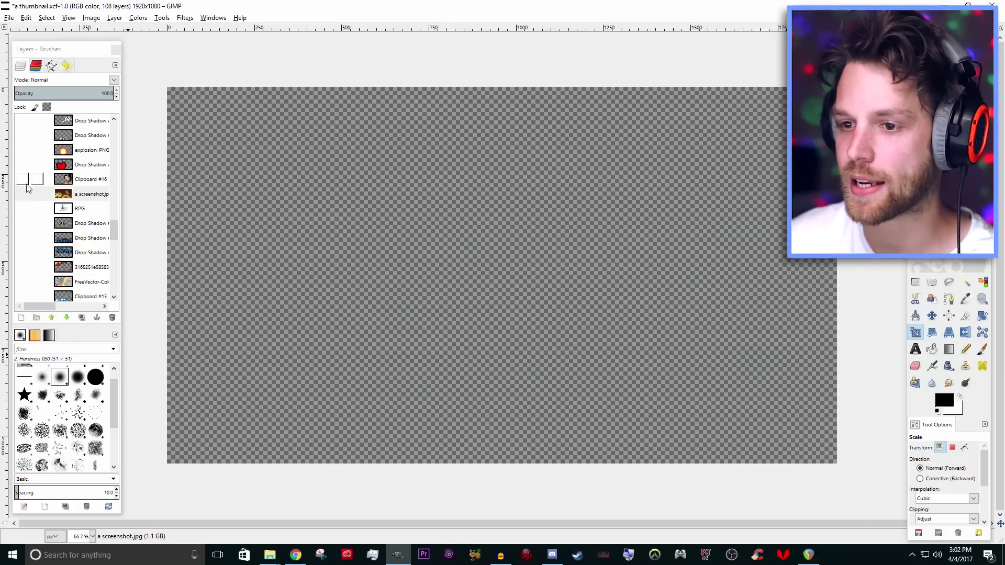
pyautogui.click(22, 180)
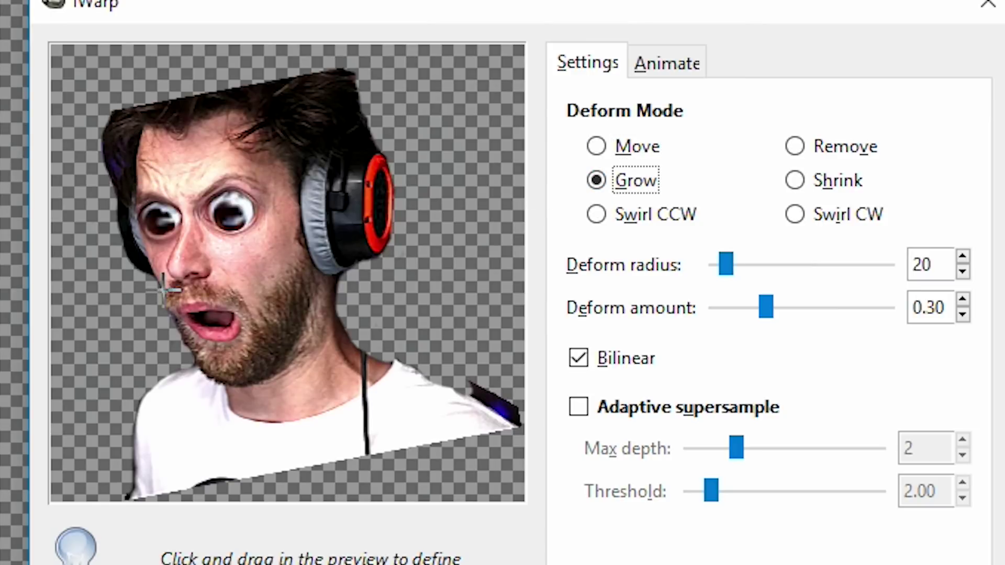
# Grow the mouth in the IWarp preview into a huge round gaping hole.
pyautogui.moveTo(225, 311)
pyautogui.mouseDown()
pyautogui.moveTo(192, 309)
pyautogui.moveTo(190, 324)
pyautogui.moveTo(200, 330)
pyautogui.moveTo(206, 312)
pyautogui.mouseUp()
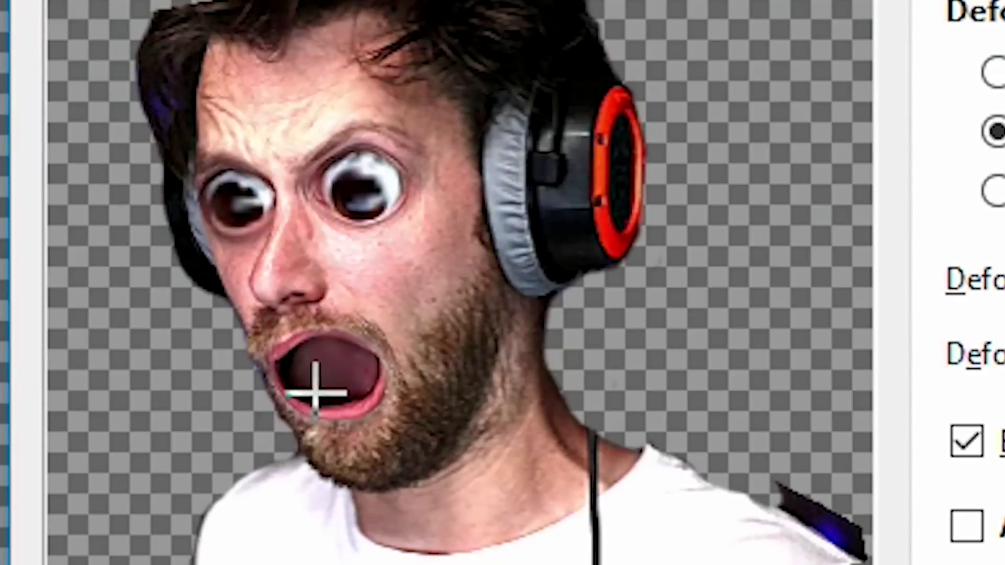
pyautogui.moveTo(333, 363)
pyautogui.mouseDown()
pyautogui.moveTo(321, 381)
pyautogui.moveTo(338, 364)
pyautogui.mouseUp()
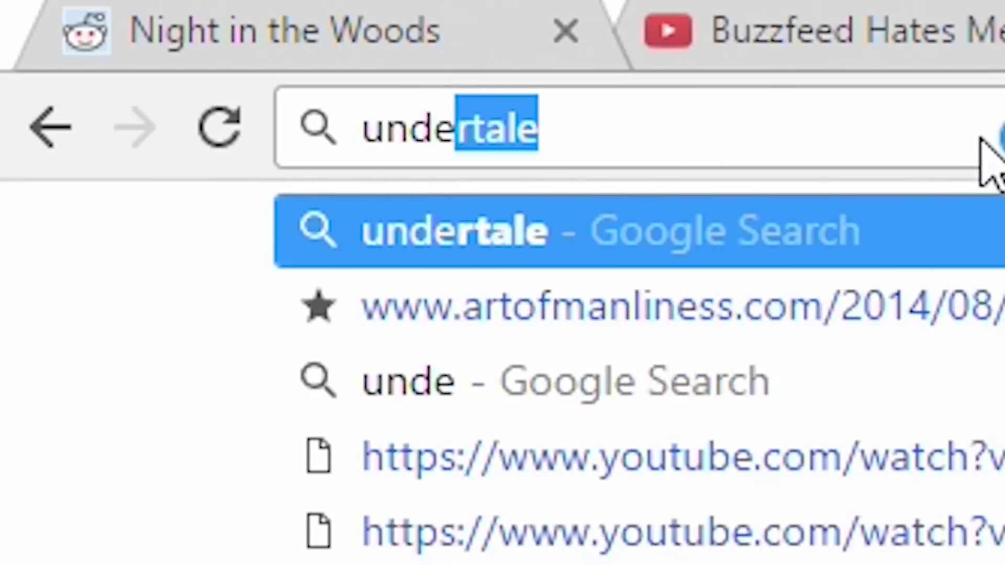
# Search Google Images for 'undertale sans'.
pyautogui.write('rtale')
pyautogui.press('Return')
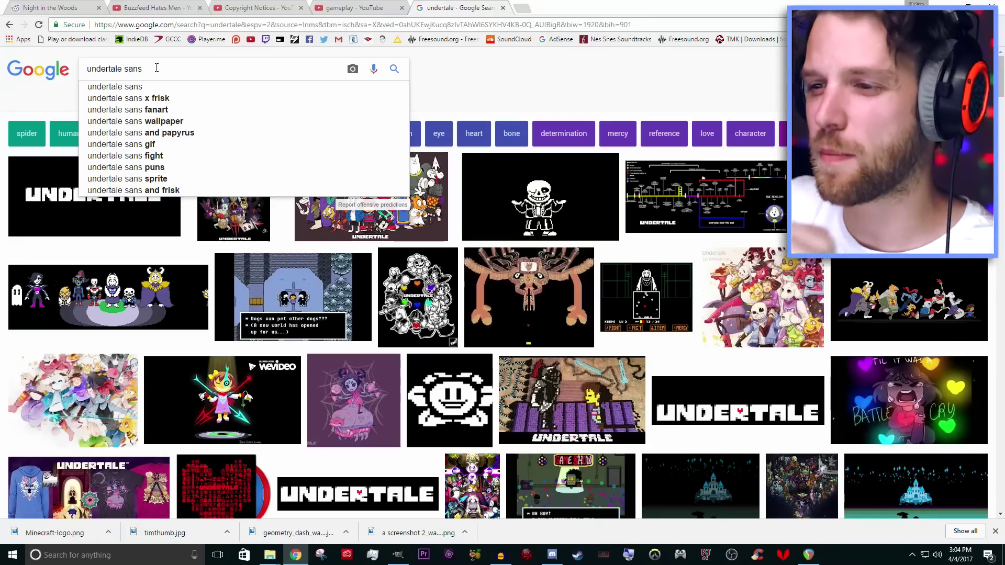
pyautogui.press('Return')
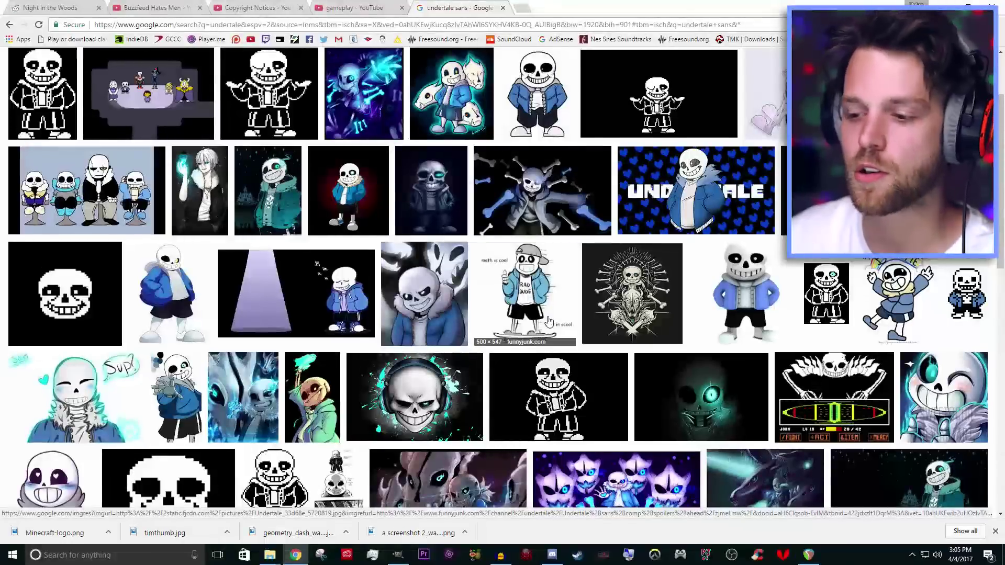
# Refine to 'undertale sans png', open the pixel Sans sprite, and place it left of the face.
pyautogui.scroll(3, 522, 350)
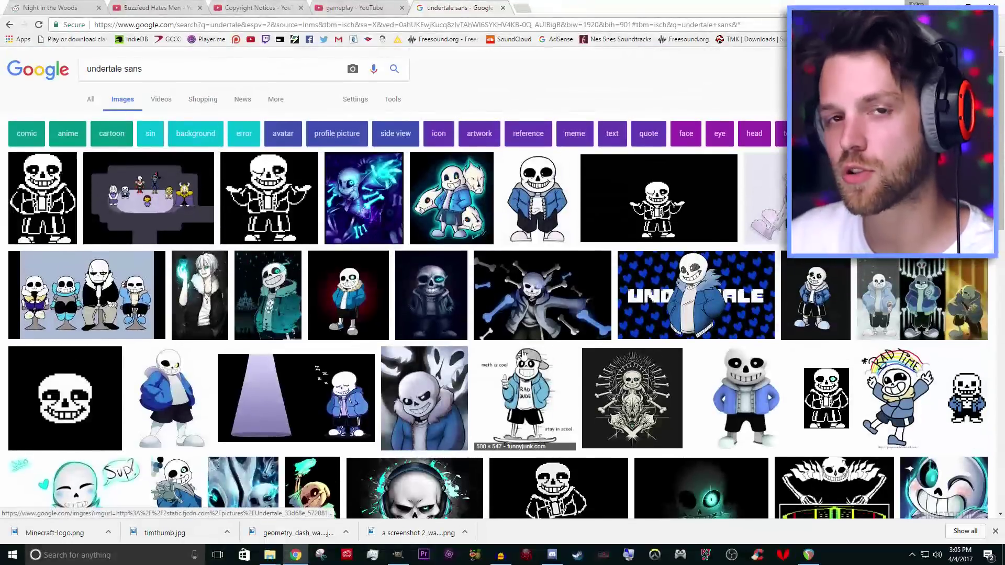
pyautogui.click(190, 66)
pyautogui.write('png')
pyautogui.press('Return')
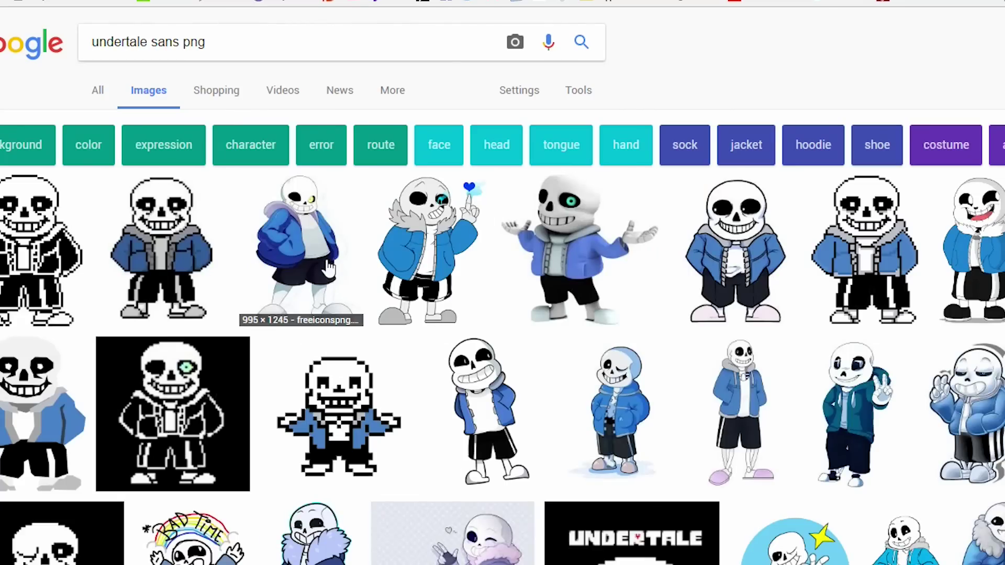
pyautogui.click(169, 257)
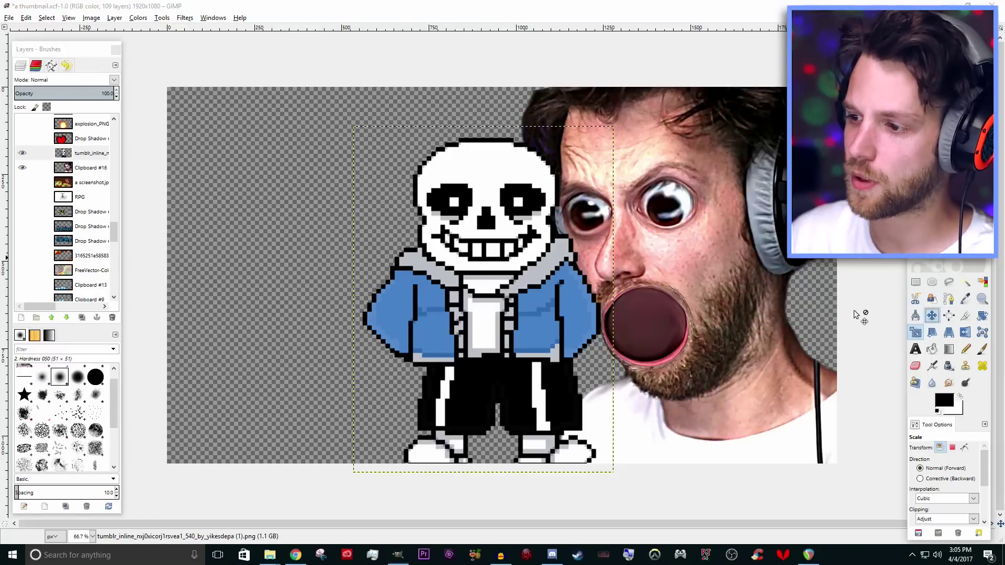
pyautogui.press('m')
pyautogui.moveTo(494, 311); pyautogui.dragTo(378, 292)
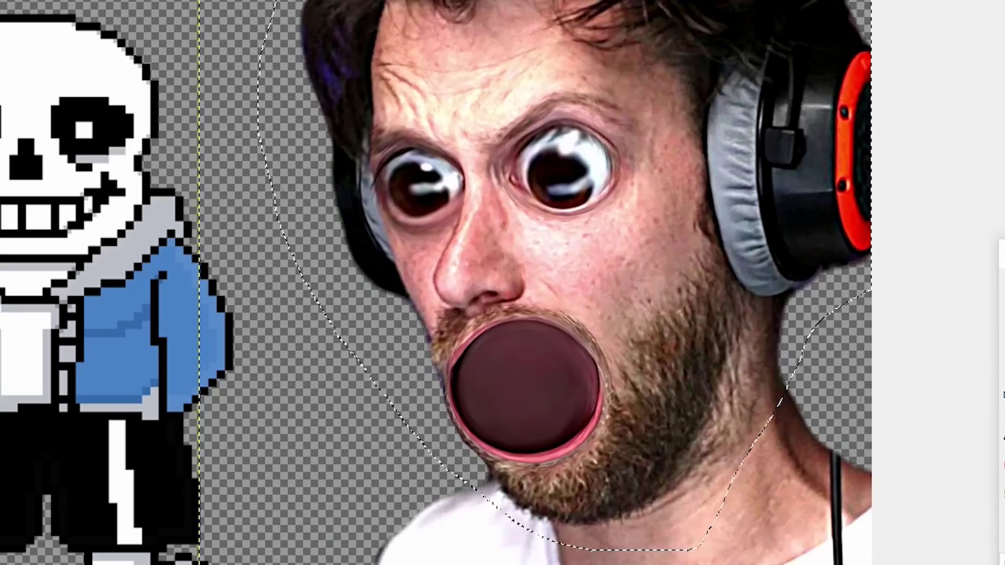
# Erase the face layer's right edge and chin so the Sans hoodie shows through.
pyautogui.press('Delete')
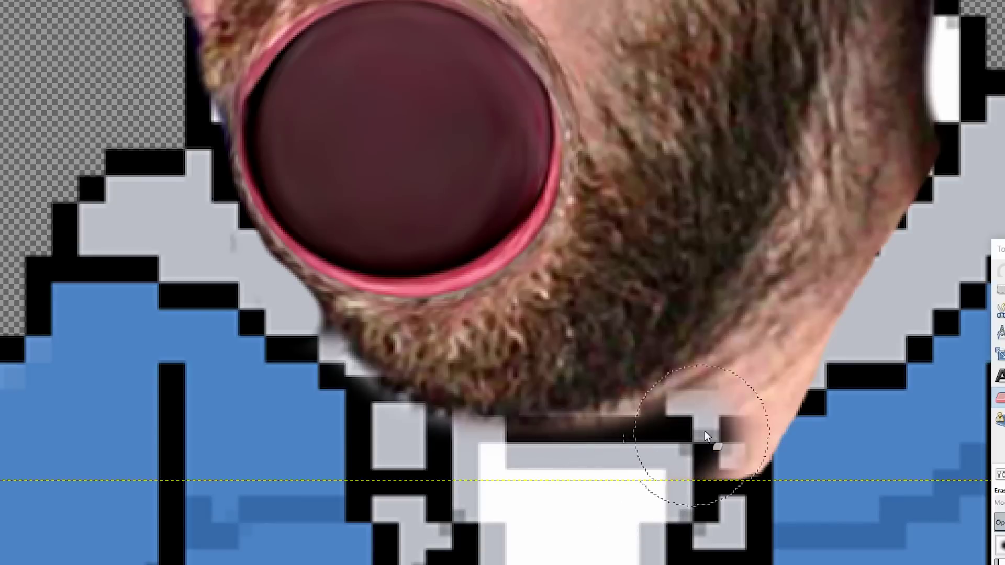
pyautogui.moveTo(705, 431)
pyautogui.mouseDown()
pyautogui.moveTo(872, 240)
pyautogui.moveTo(892, 134)
pyautogui.moveTo(723, 413)
pyautogui.moveTo(654, 442)
pyautogui.moveTo(935, 159)
pyautogui.mouseUp()
pyautogui.scroll(3, 935, 159)
pyautogui.moveTo(913, 337)
pyautogui.mouseDown()
pyautogui.moveTo(893, 283)
pyautogui.moveTo(939, 179)
pyautogui.moveTo(868, 330)
pyautogui.moveTo(740, 555)
pyautogui.mouseUp()
pyautogui.hotkey('shift', 'ctrl', 'j')
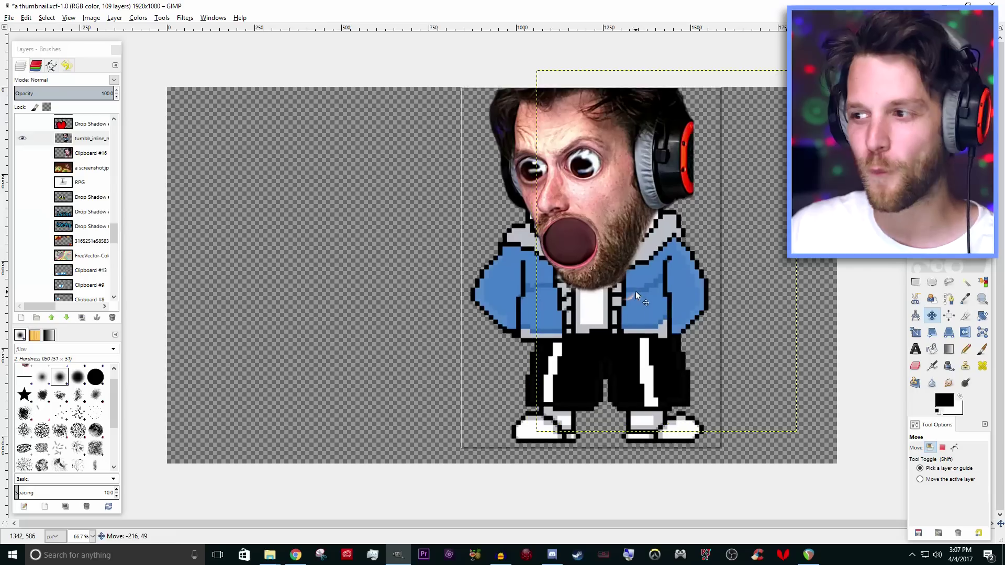
pyautogui.press('Escape')
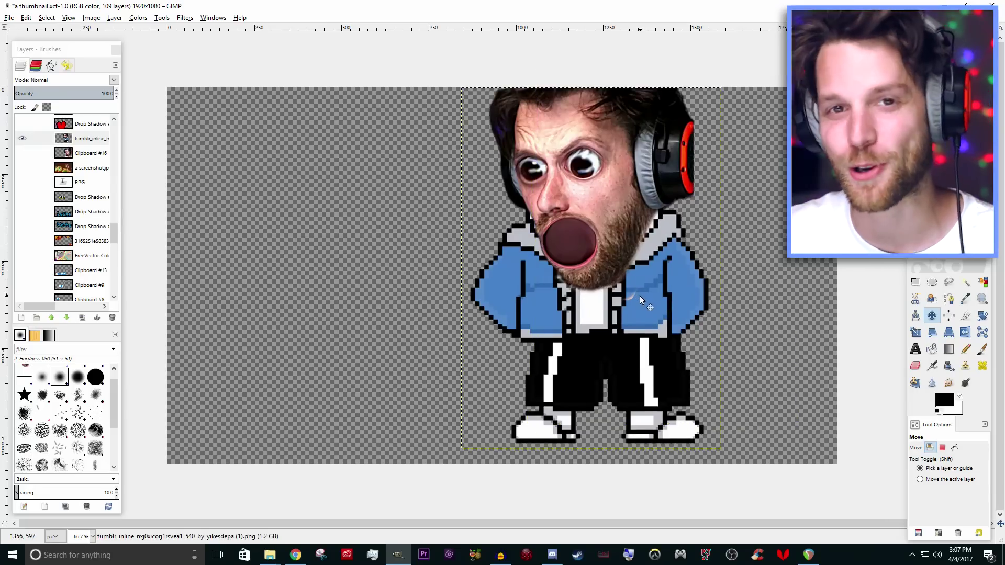
# Tilt the Sans sprite slightly counter-clockwise with the Rotate tool.
pyautogui.click(983, 316)
pyautogui.click(591, 268)
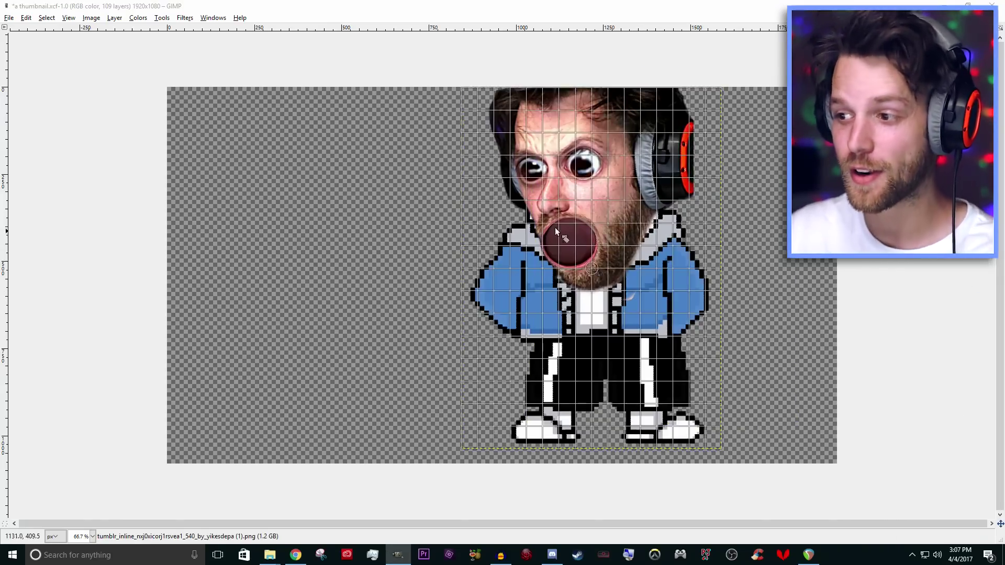
pyautogui.moveTo(278, 184); pyautogui.dragTo(272, 251)
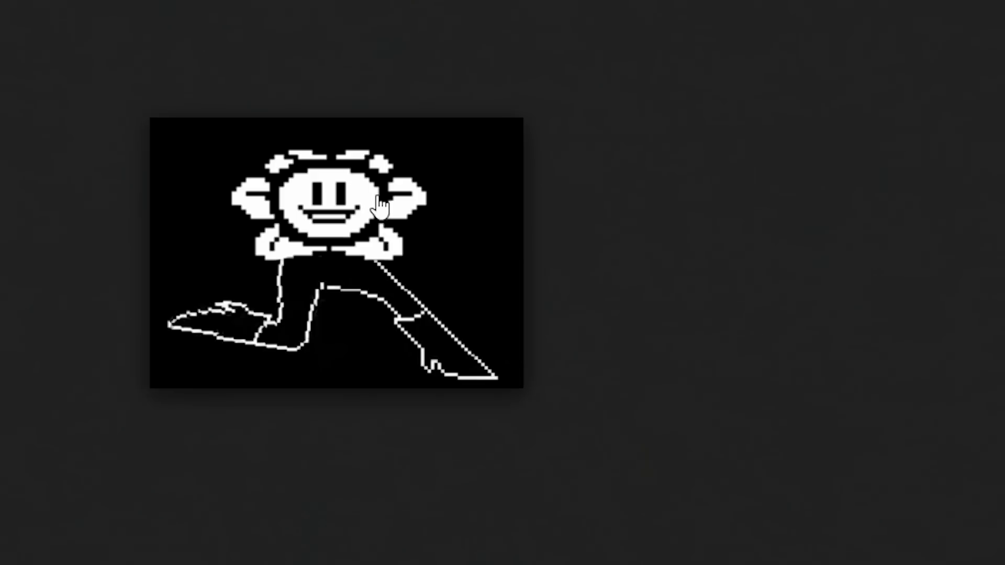
# Save the pixel Flowey image from Google Images to the computer.
pyautogui.rightClick(377, 196)
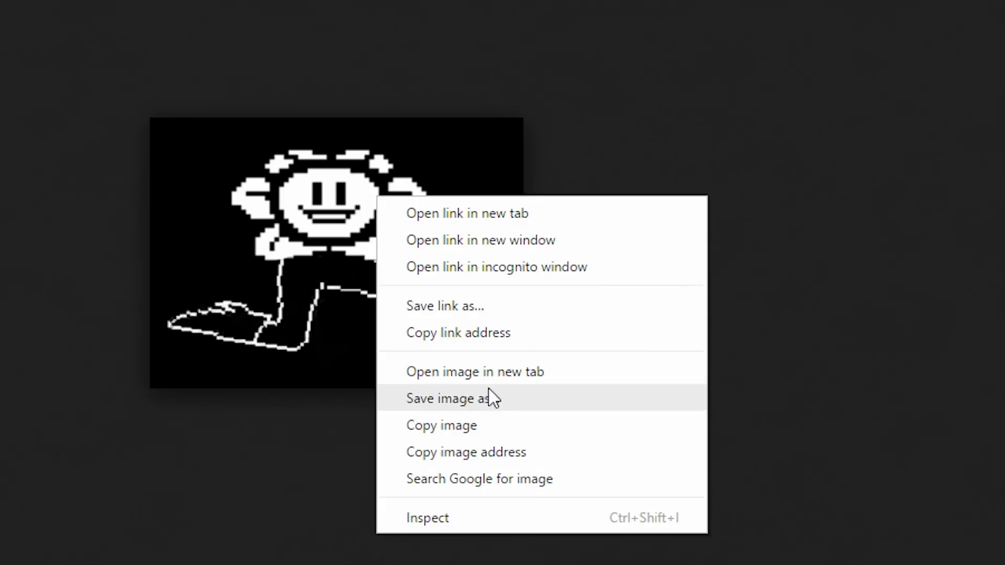
pyautogui.click(473, 399)
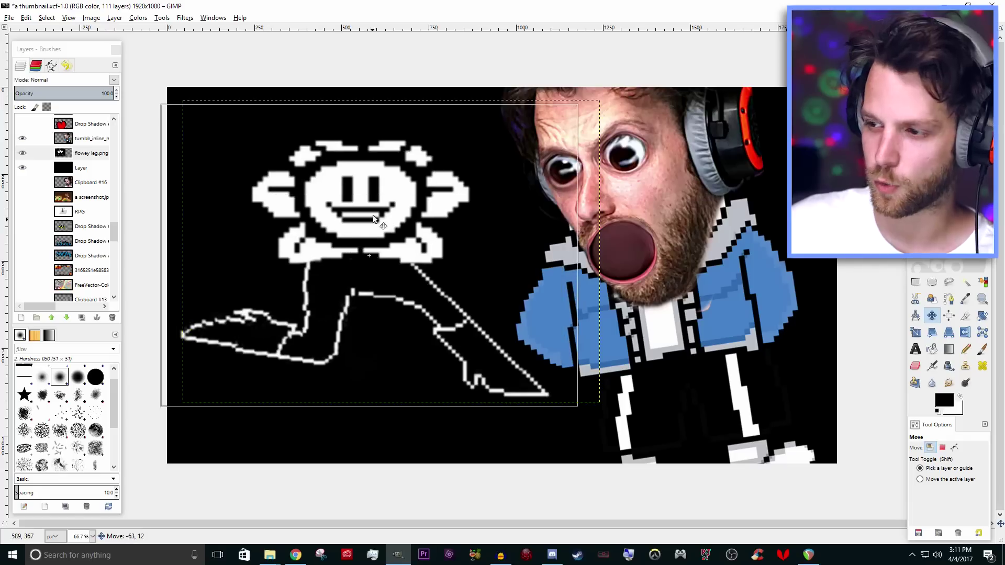
# Move Flowey up and left on the canvas, then go back to the Google Images results.
pyautogui.moveTo(404, 241); pyautogui.dragTo(367, 196)
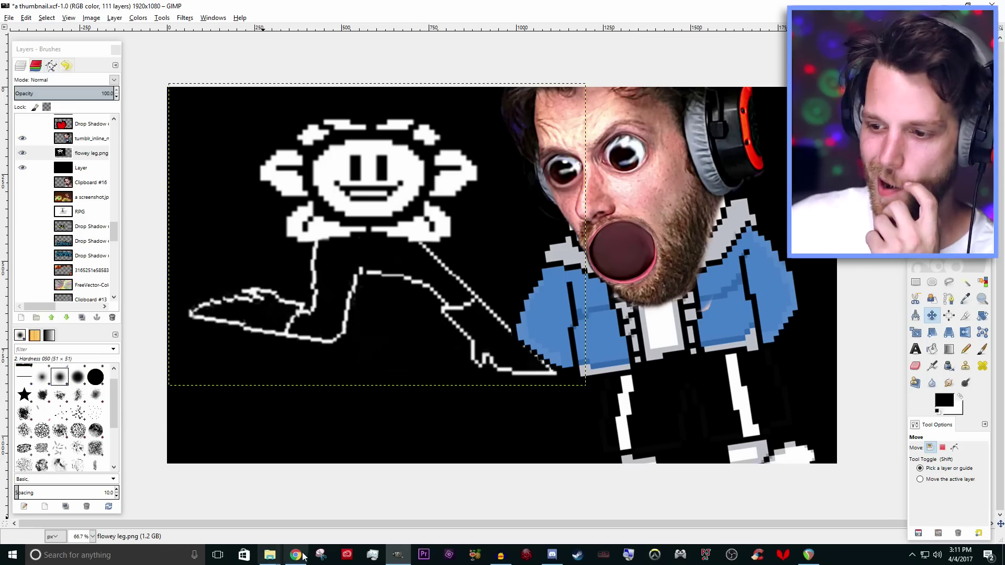
pyautogui.click(296, 556)
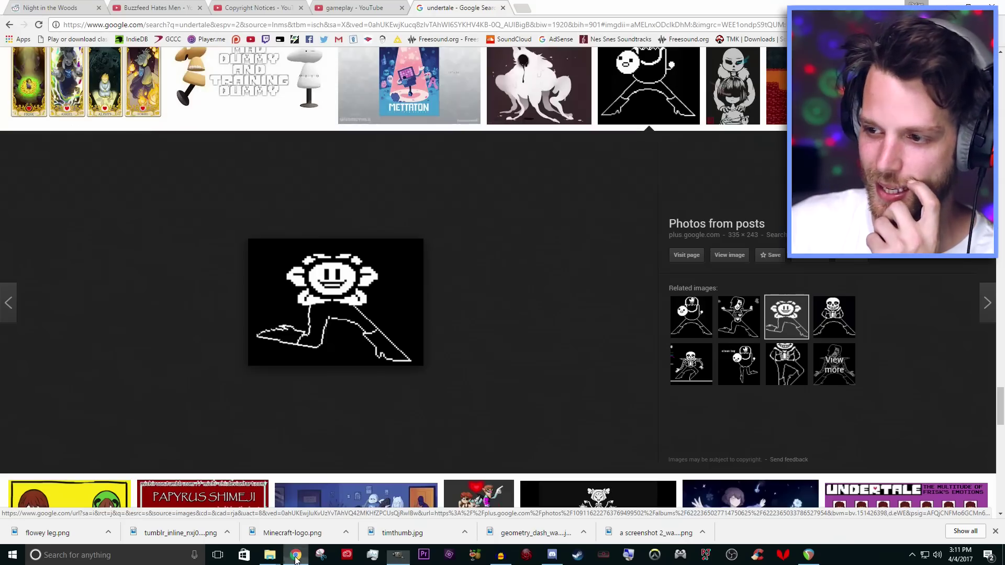
pyautogui.scroll(15, 340, 252)
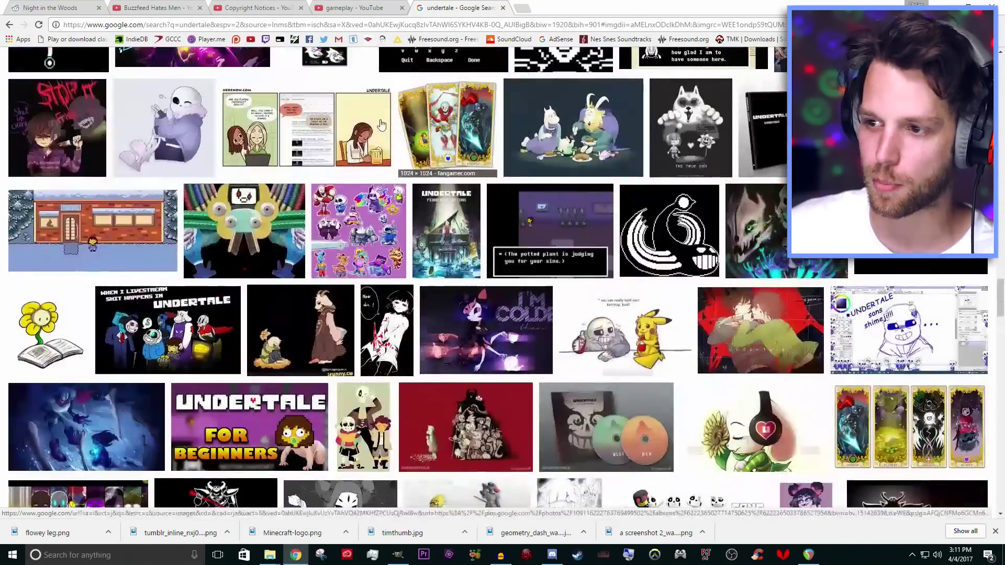
pyautogui.scroll(20, 382, 123)
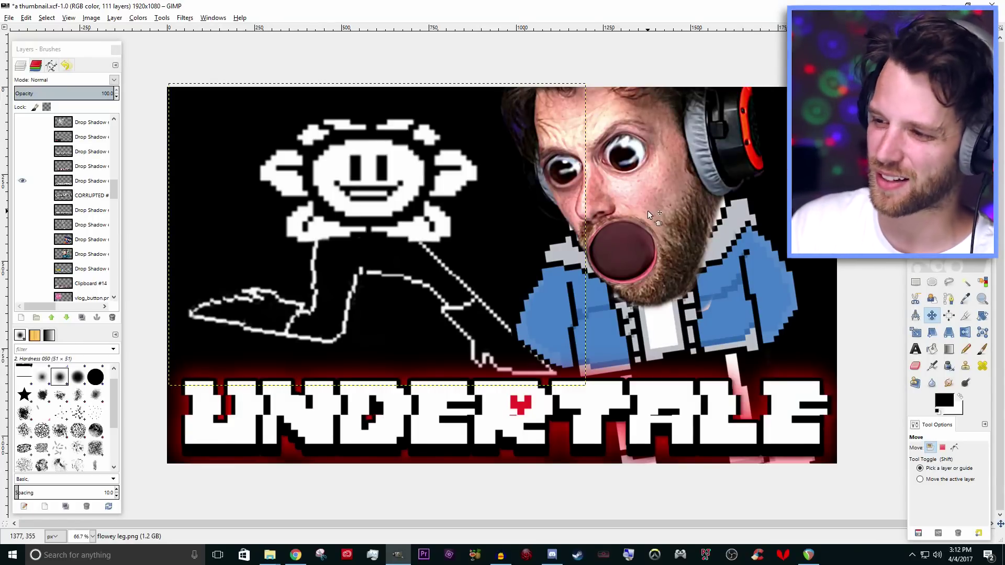
# Hide the UNDERTALE and MODERN WARFARE titles, briefly preview the COMMENTS title, then hide it.
pyautogui.click(21, 181)
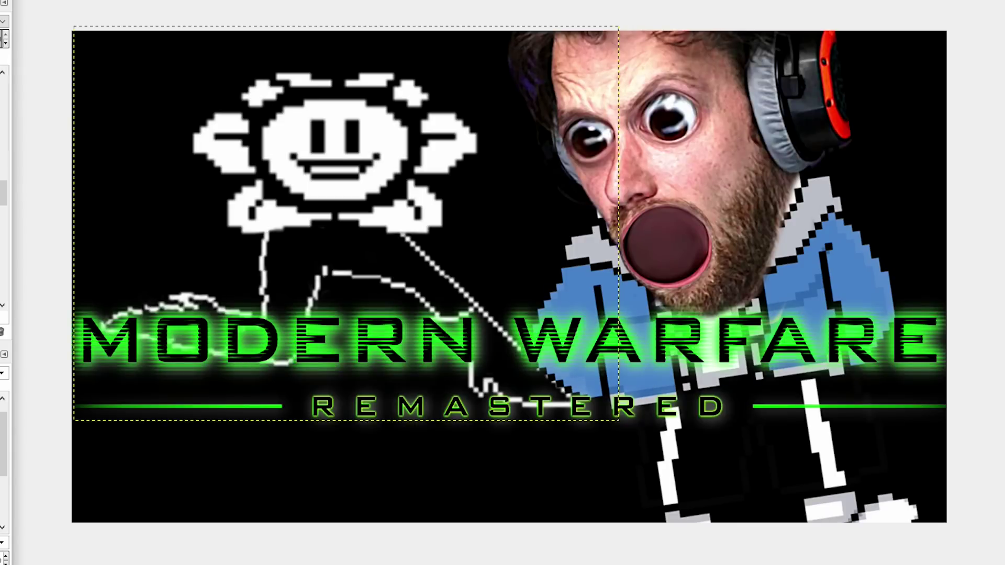
pyautogui.click(22, 204)
pyautogui.click(22, 189)
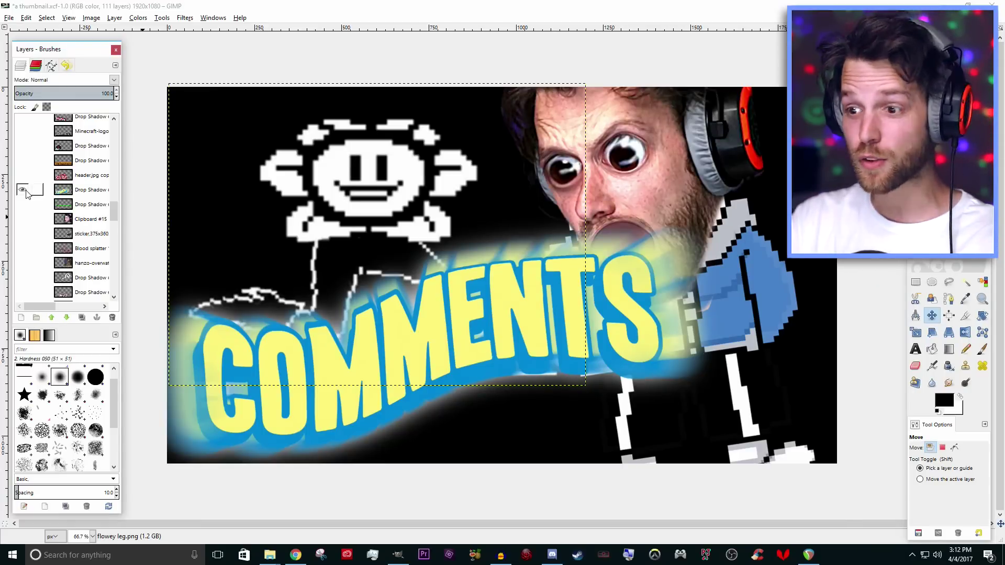
pyautogui.click(25, 190)
# Hide the Subnautica logo, show the orange TRIGGERED banner and select its layer.
pyautogui.scroll(-2, 47, 183)
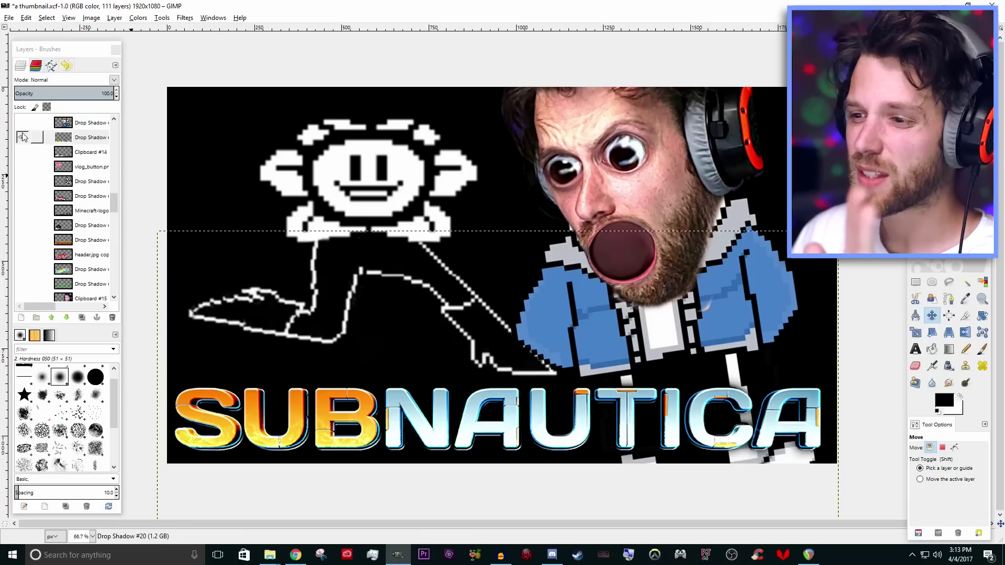
pyautogui.click(22, 137)
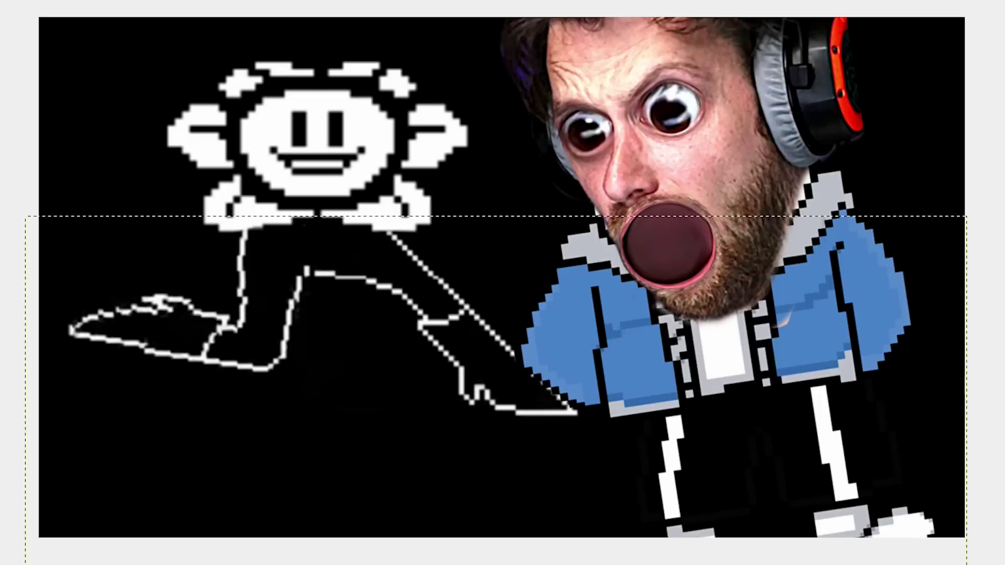
pyautogui.click(25, 241)
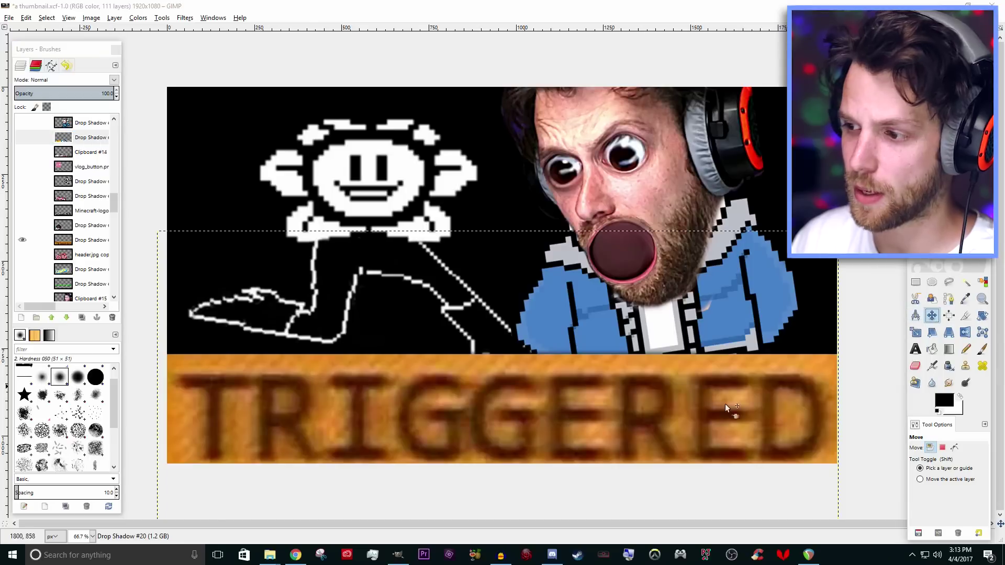
pyautogui.click(760, 476)
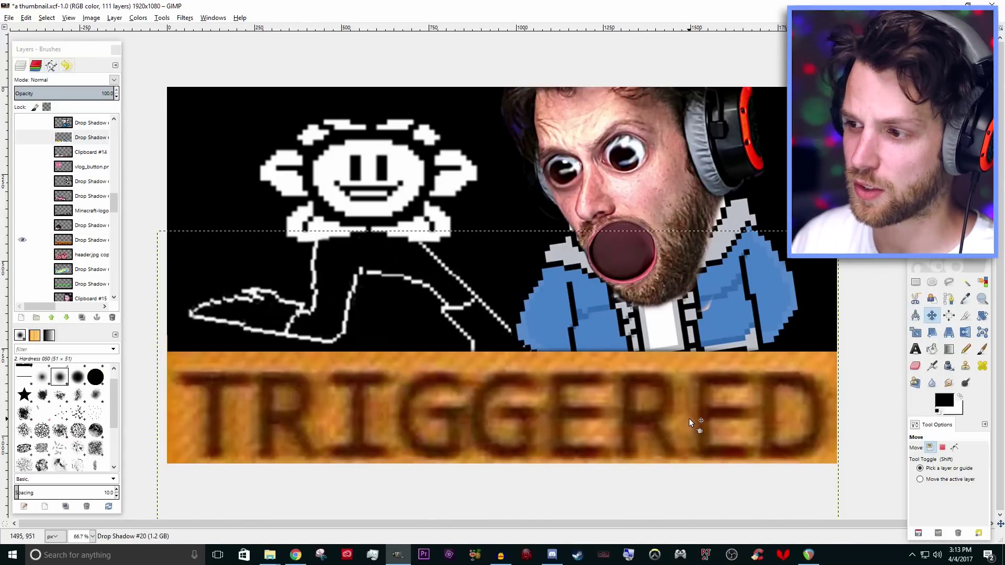